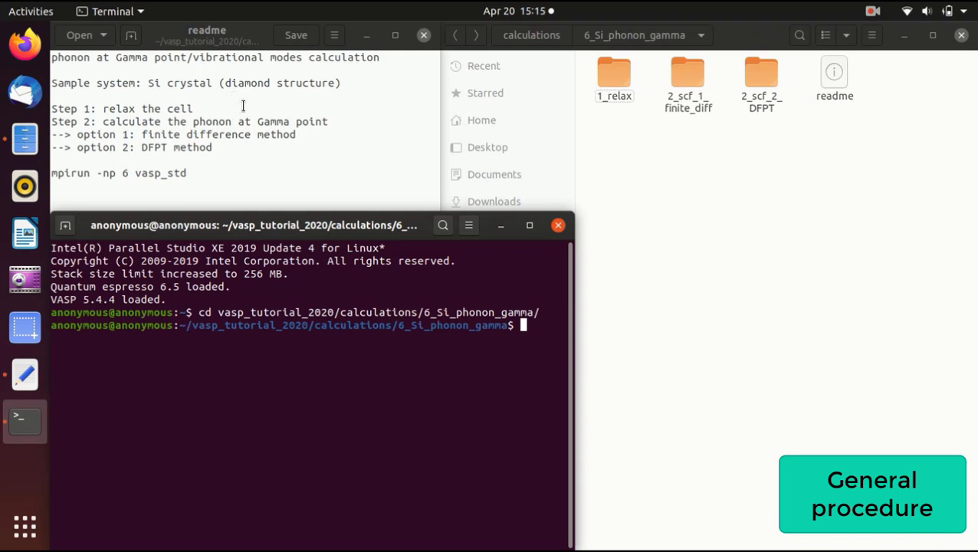
Open the 1_relax folder, browse its four input files and open INCAR in the text editor.
{"action": "double_click", "coordinate": [609, 75]}
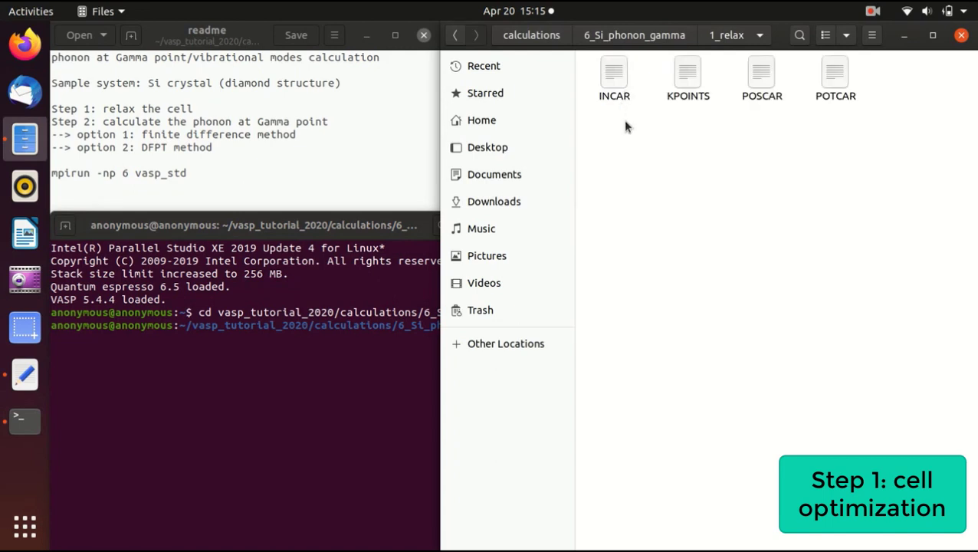
{"action": "left_click", "coordinate": [610, 77]}
{"action": "left_click", "coordinate": [686, 80]}
{"action": "left_click", "coordinate": [761, 73]}
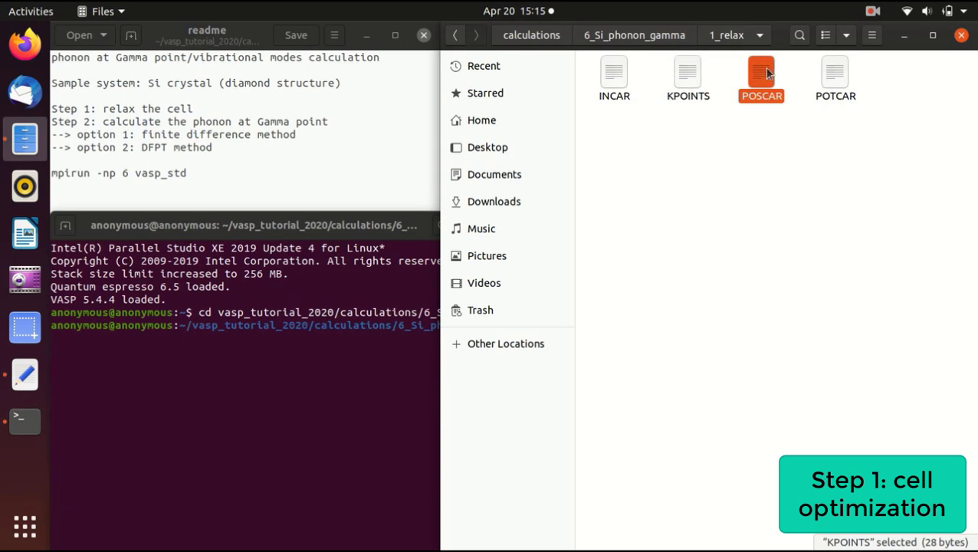
{"action": "left_click", "coordinate": [838, 75]}
{"action": "double_click", "coordinate": [607, 77]}
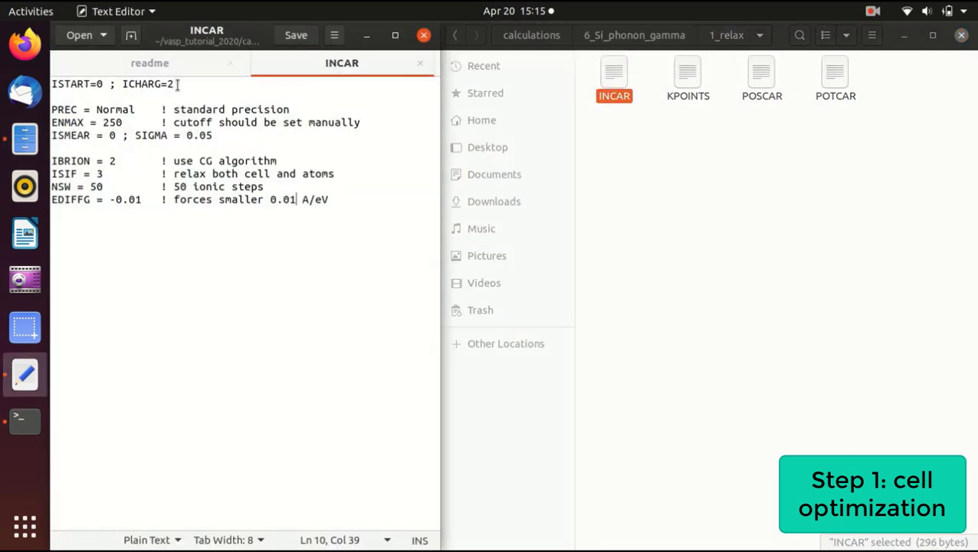
Compare INCAR's ENMAX of 250 with the POTCAR's ENMAX of 245.345, then close POTCAR.
{"action": "left_click_drag", "start_coordinate": [177, 84], "coordinate": [51, 84]}
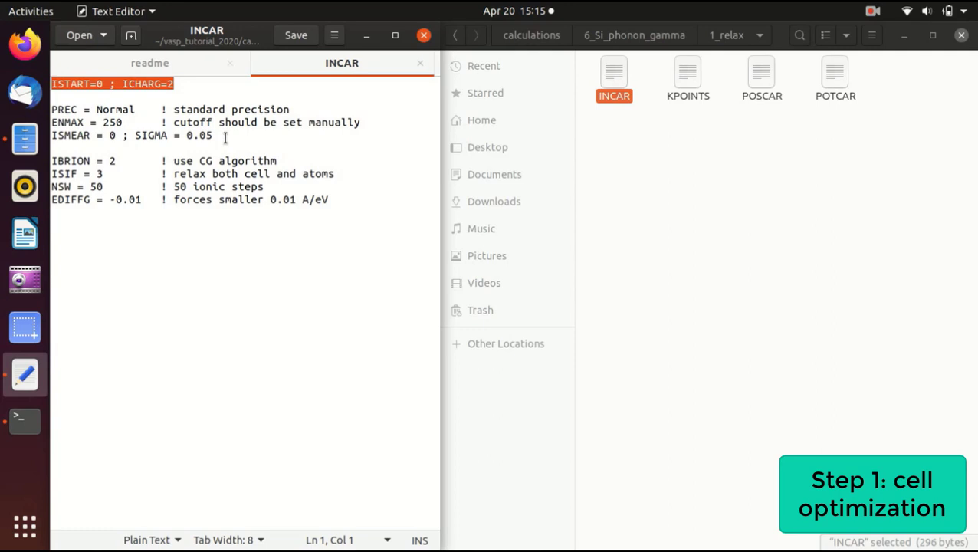
{"action": "left_click", "coordinate": [126, 110]}
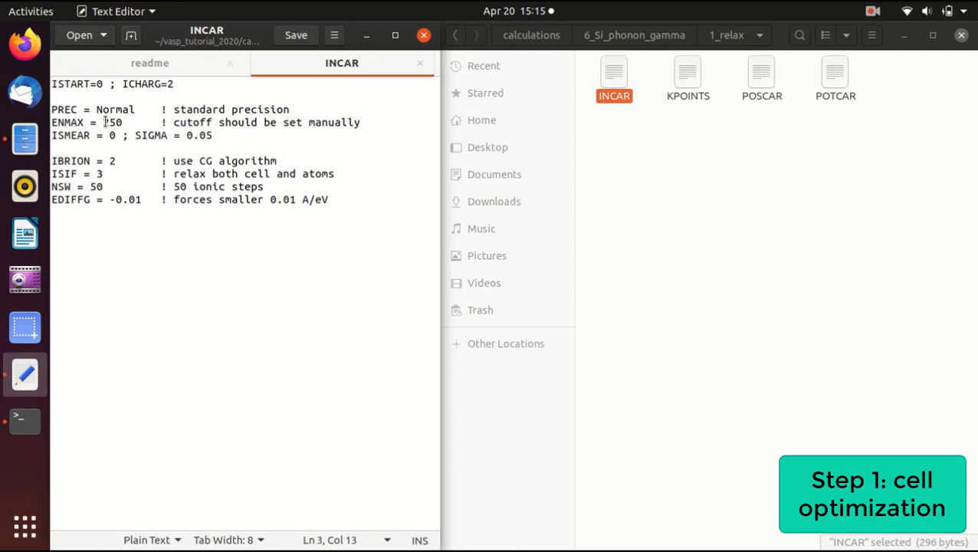
{"action": "left_click_drag", "start_coordinate": [104, 122], "coordinate": [122, 122]}
{"action": "double_click", "coordinate": [827, 72]}
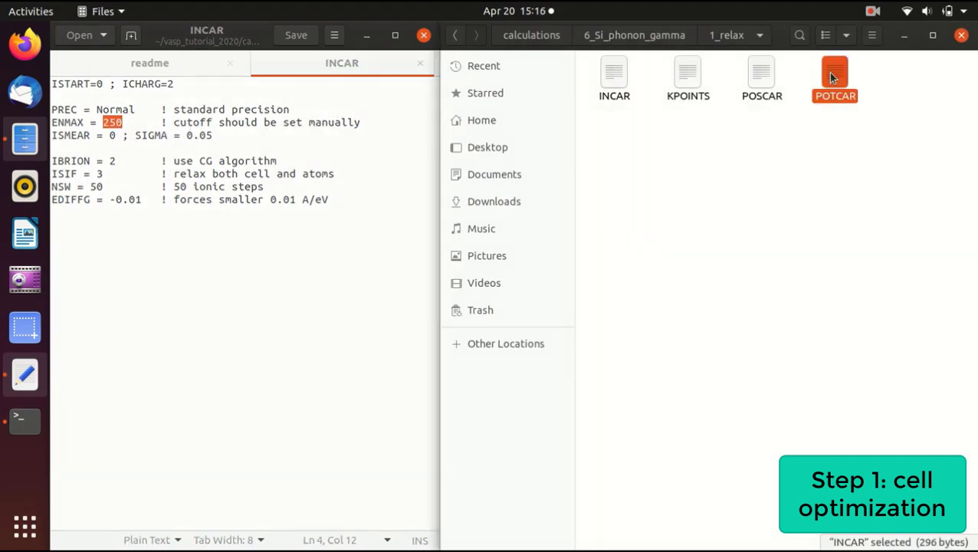
{"action": "left_click_drag", "start_coordinate": [135, 276], "coordinate": [180, 276]}
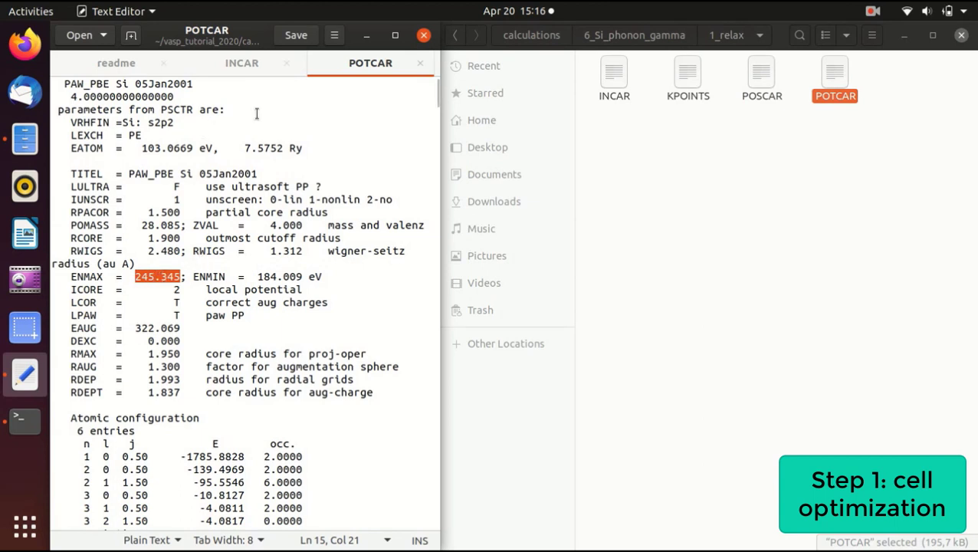
{"action": "left_click", "coordinate": [421, 64]}
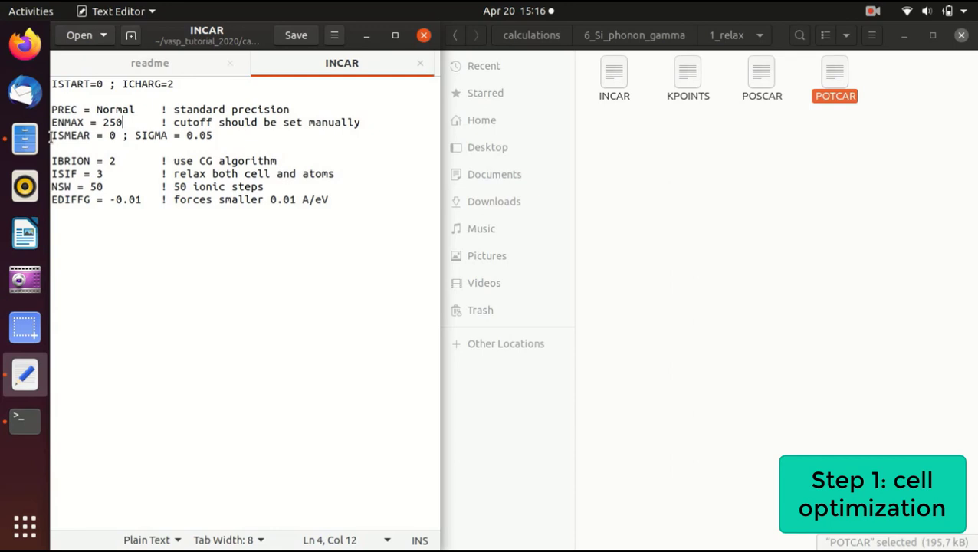
Review the smearing and relaxation settings: IBRION = 2, ISIF = 3, NSW = 50, EDIFFG = -0.01.
{"action": "left_click_drag", "start_coordinate": [52, 135], "coordinate": [217, 135]}
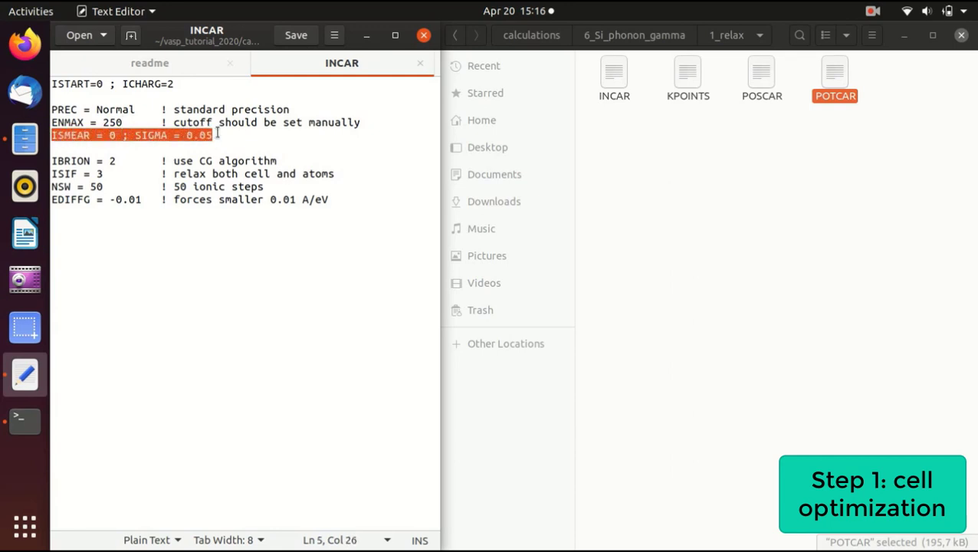
{"action": "left_click_drag", "start_coordinate": [328, 199], "coordinate": [48, 161]}
{"action": "left_click", "coordinate": [76, 161]}
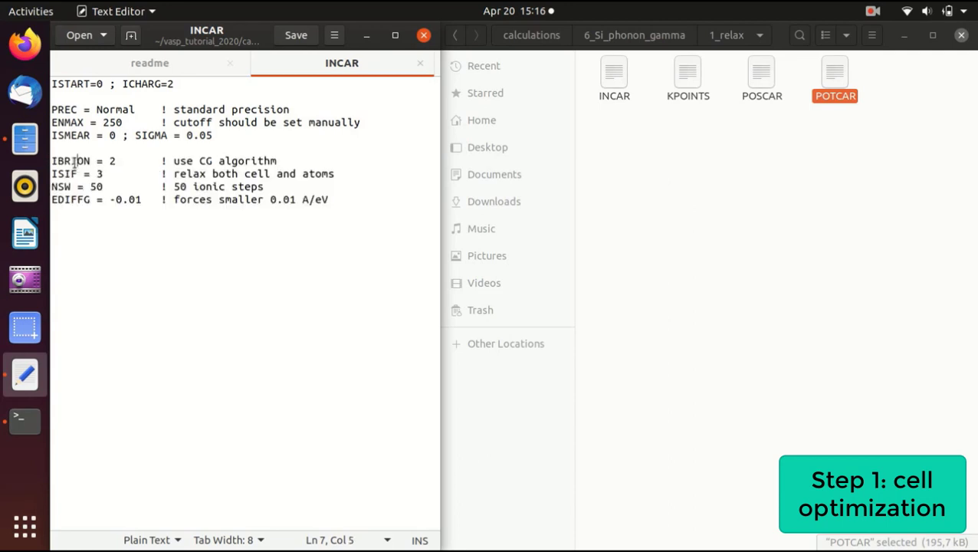
{"action": "double_click", "coordinate": [72, 161]}
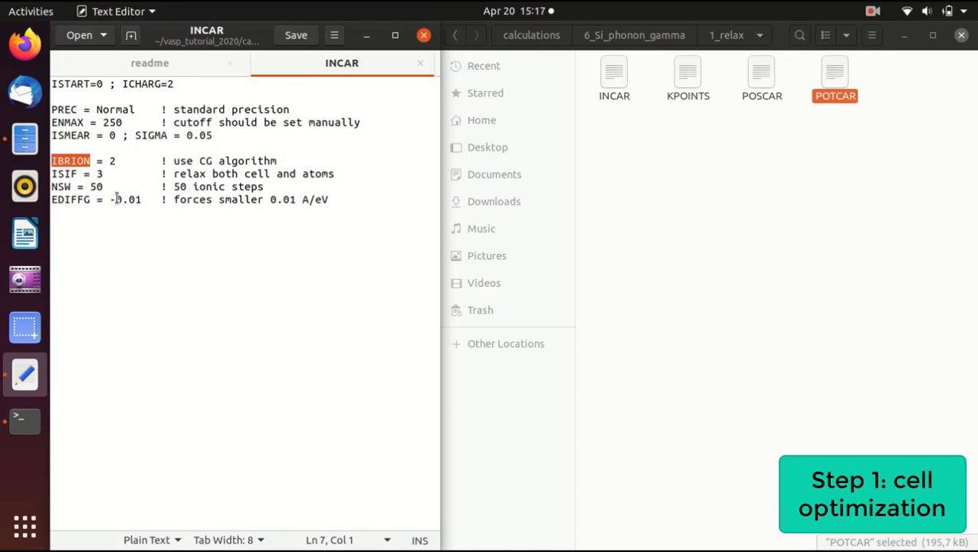
{"action": "left_click_drag", "start_coordinate": [116, 199], "coordinate": [144, 200]}
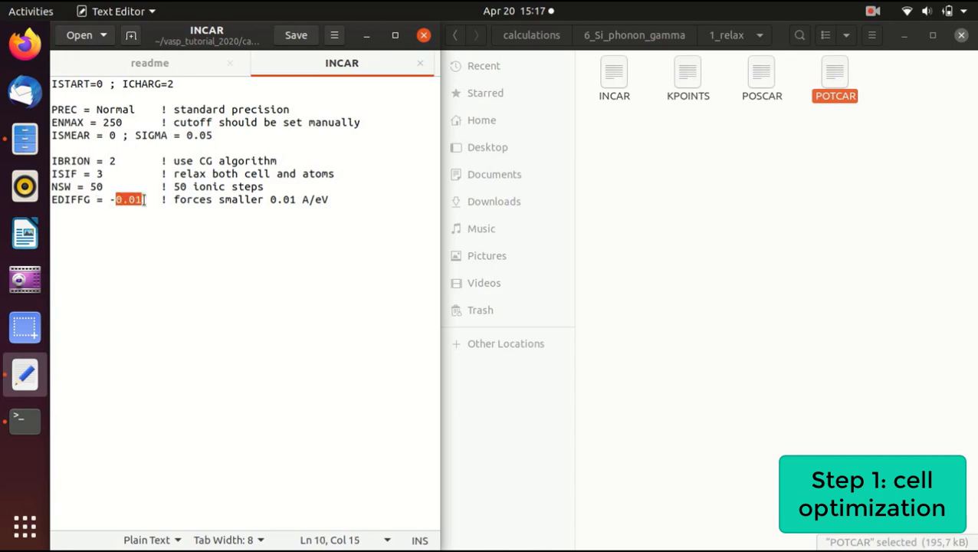
{"action": "left_click_drag", "start_coordinate": [116, 199], "coordinate": [108, 199]}
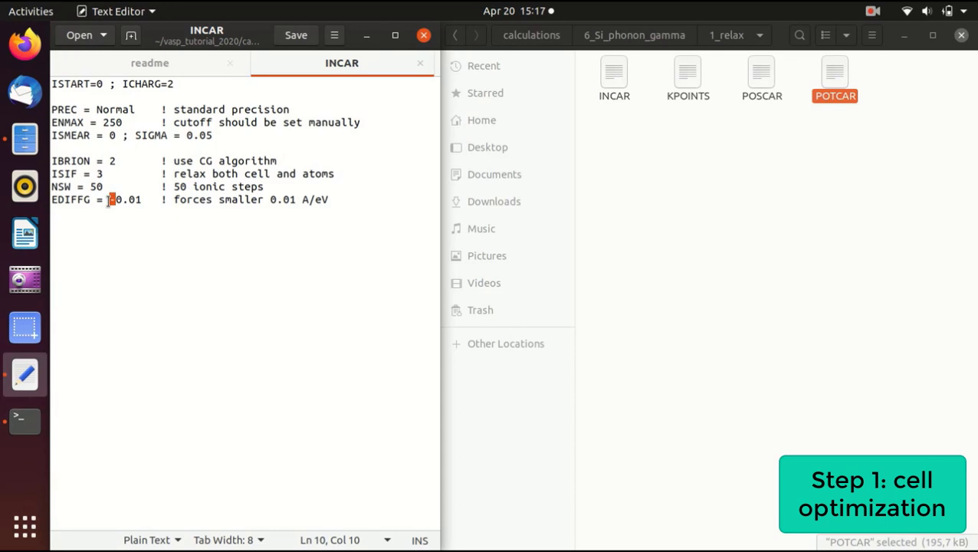
Close INCAR and check that 1_relax KPOINTS uses an automatic Gamma 6 6 6 mesh.
{"action": "left_click_drag", "start_coordinate": [108, 199], "coordinate": [141, 199]}
{"action": "left_click", "coordinate": [420, 62]}
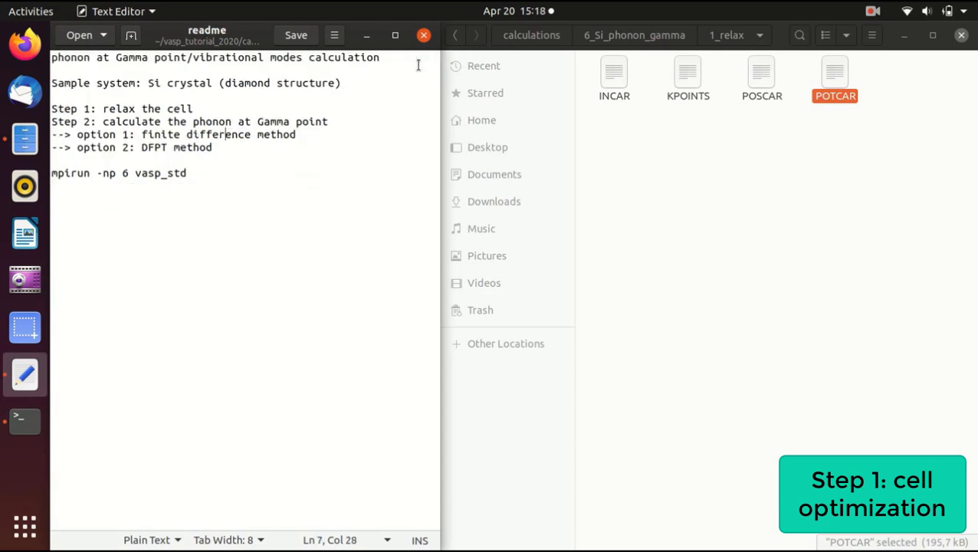
{"action": "left_click", "coordinate": [743, 133]}
{"action": "double_click", "coordinate": [687, 77]}
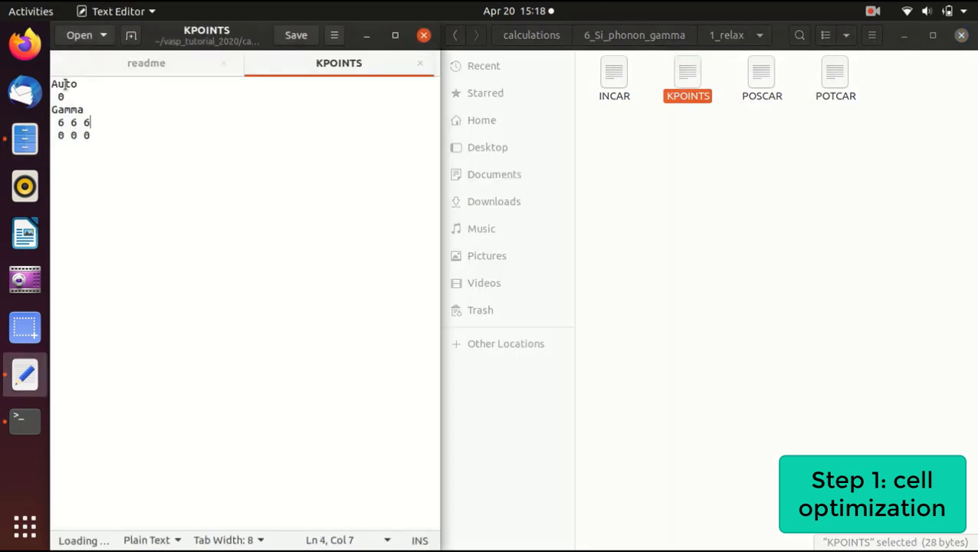
{"action": "double_click", "coordinate": [64, 84]}
{"action": "double_click", "coordinate": [69, 108]}
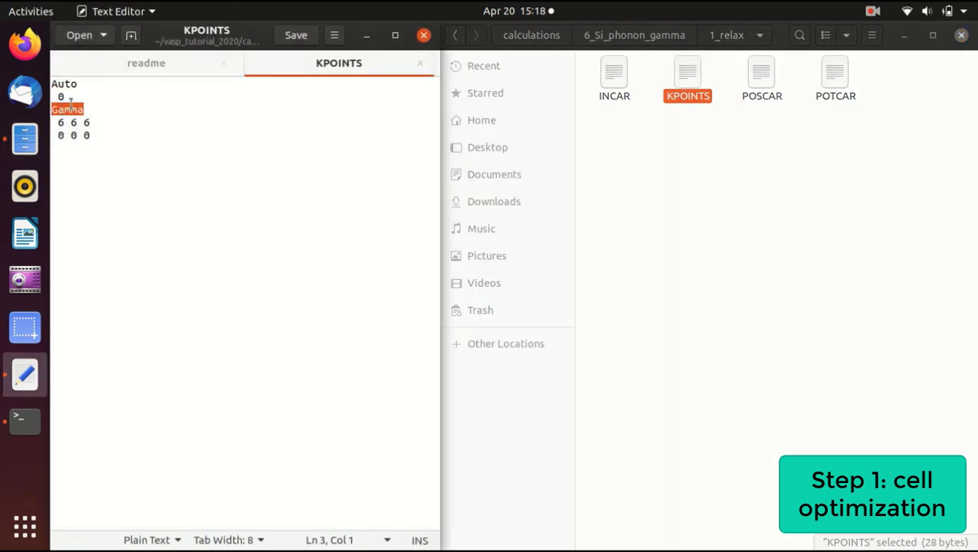
{"action": "left_click_drag", "start_coordinate": [90, 123], "coordinate": [59, 124]}
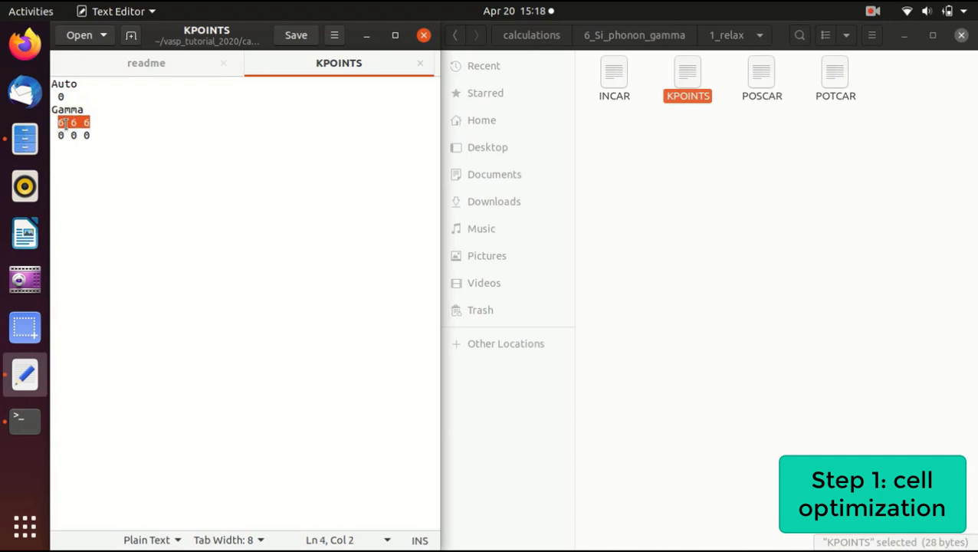
{"action": "left_click", "coordinate": [420, 63]}
List the ~/Programs/vasp/potpaw_PBE.54/Si pseudopotential folder in Terminal.
{"action": "left_click", "coordinate": [822, 153]}
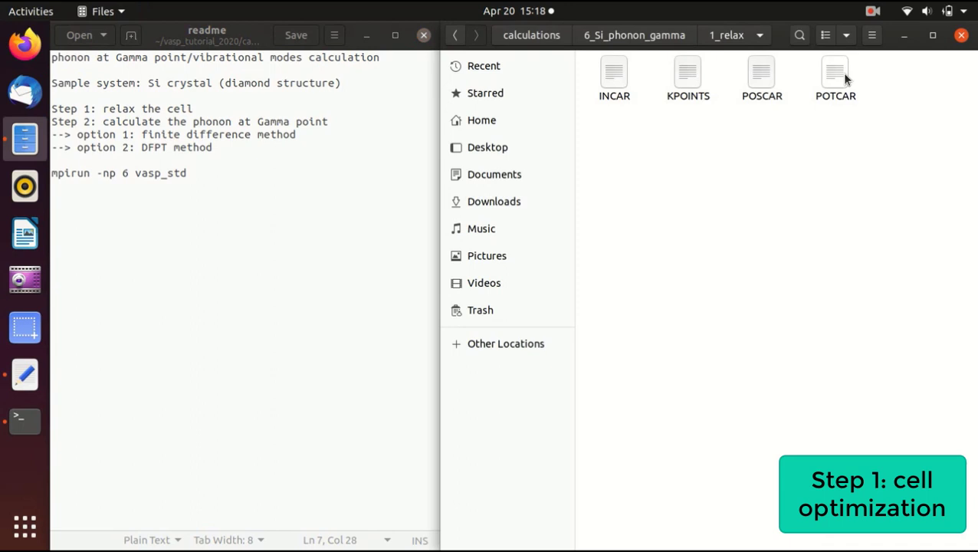
{"action": "left_click", "coordinate": [843, 74]}
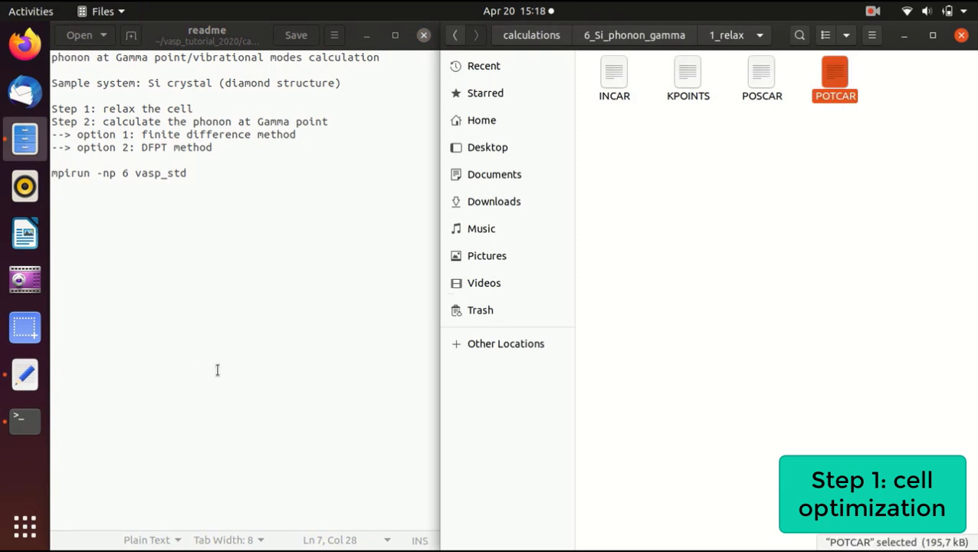
{"action": "left_click", "coordinate": [24, 420]}
{"action": "type", "text": "ls ~/Programs/vasp/potpaw_PBE.54/Si"}
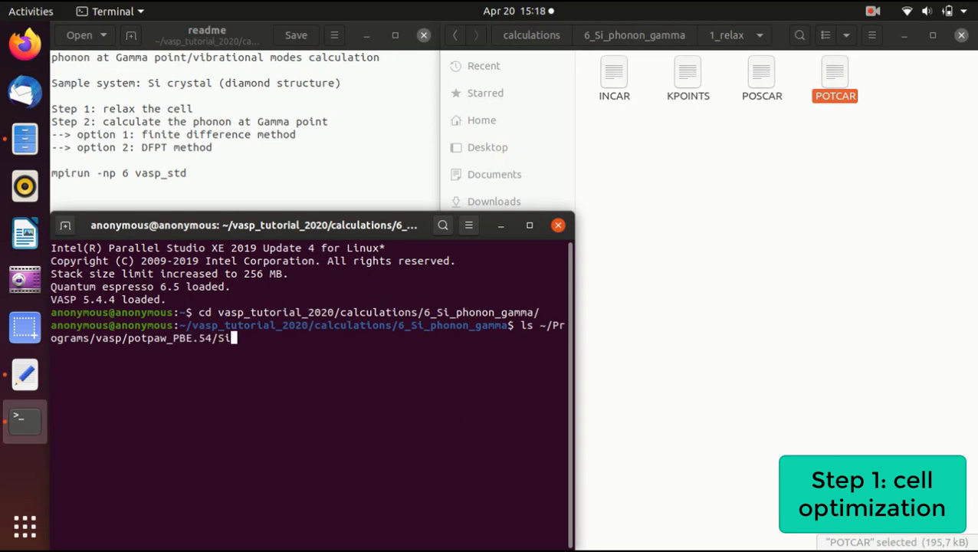
{"action": "key", "text": "Return"}
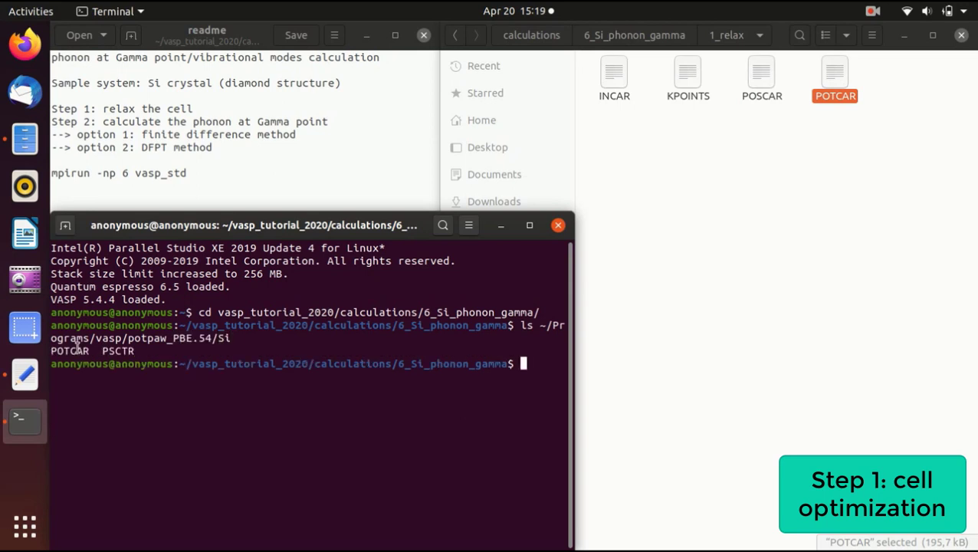
{"action": "double_click", "coordinate": [70, 350]}
{"action": "left_click", "coordinate": [763, 103]}
{"action": "double_click", "coordinate": [762, 103]}
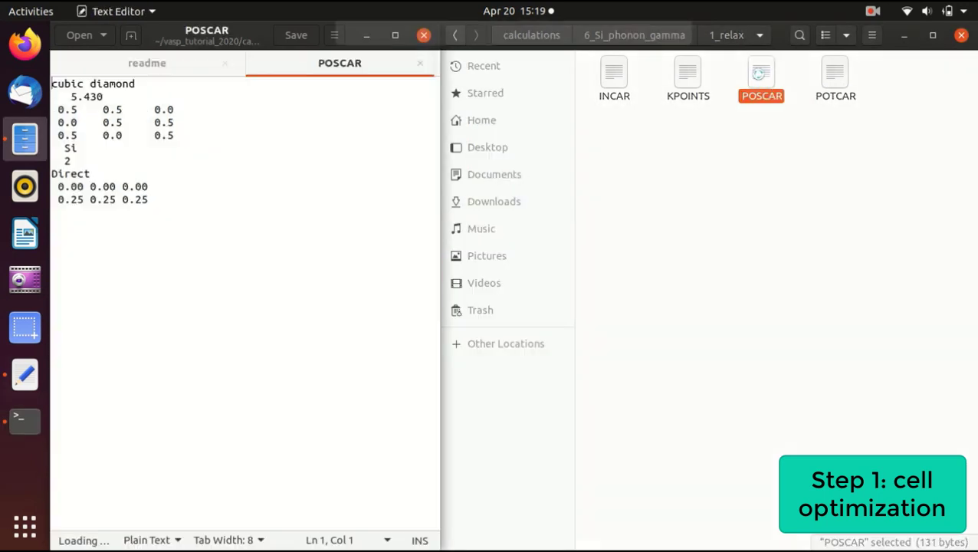
{"action": "left_click_drag", "start_coordinate": [103, 97], "coordinate": [72, 97]}
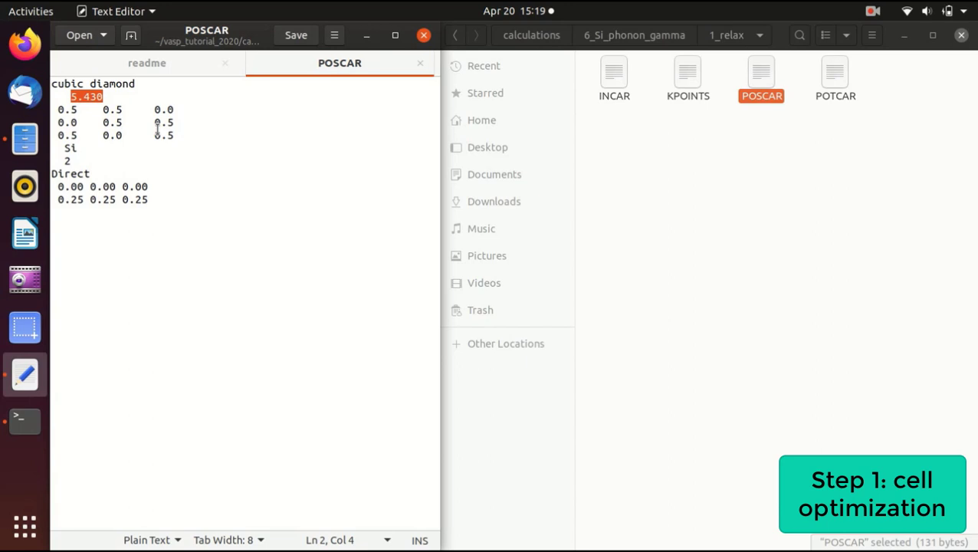
{"action": "left_click_drag", "start_coordinate": [175, 135], "coordinate": [58, 110]}
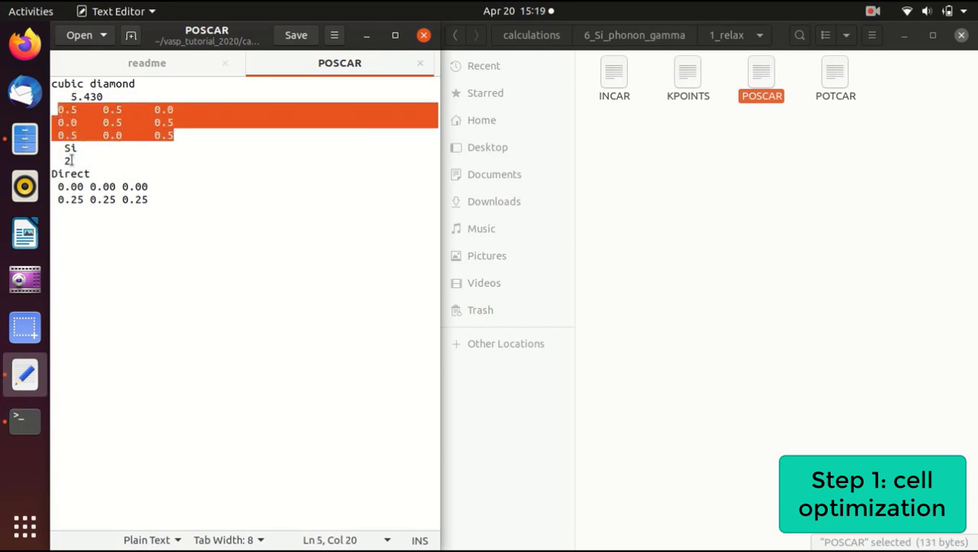
{"action": "left_click_drag", "start_coordinate": [70, 160], "coordinate": [65, 159]}
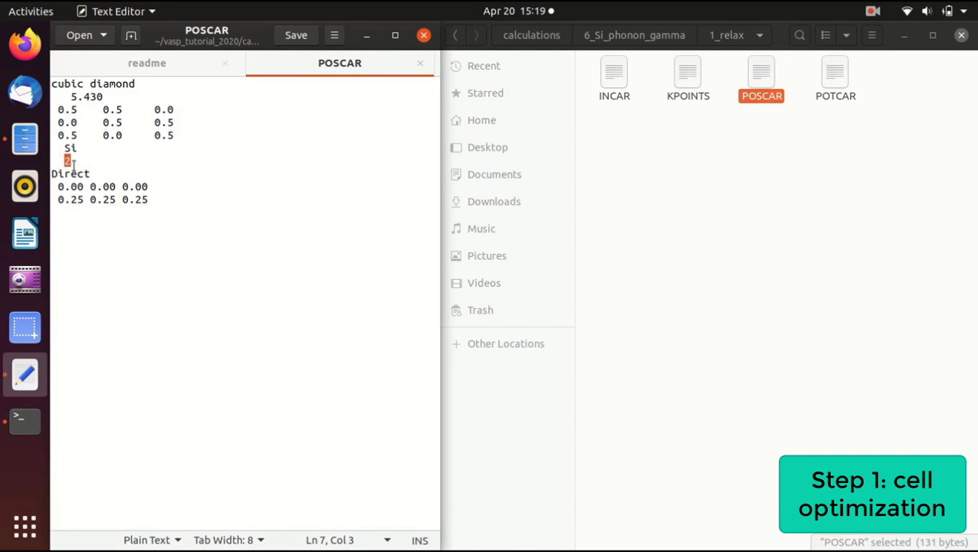
{"action": "double_click", "coordinate": [75, 172]}
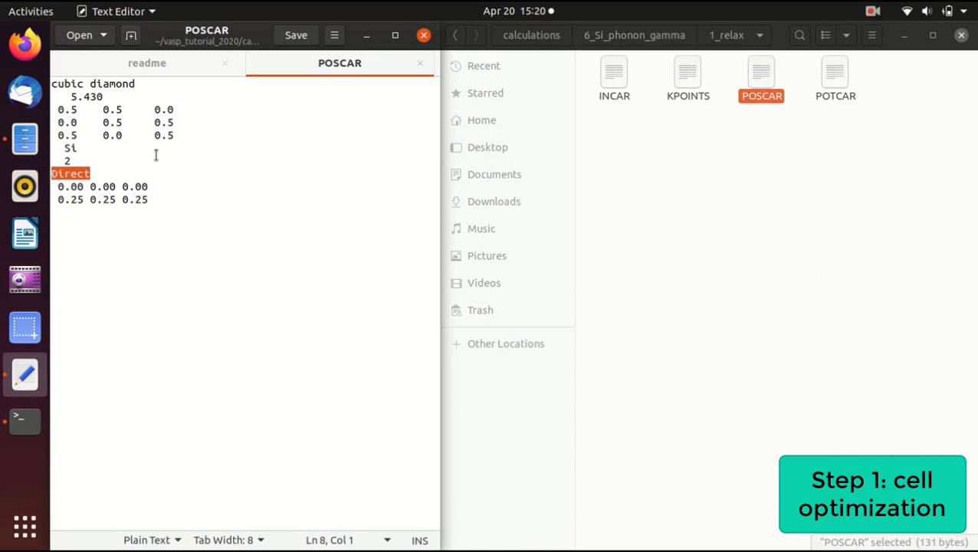
Close POSCAR and change into the 1_relax folder in a cleared Terminal.
{"action": "left_click", "coordinate": [304, 97]}
{"action": "left_click", "coordinate": [421, 64]}
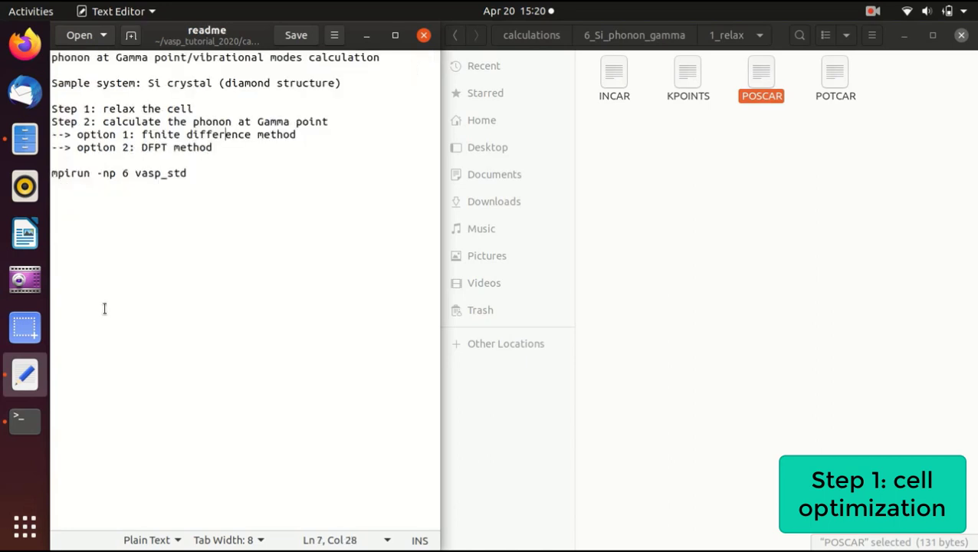
{"action": "left_click", "coordinate": [20, 420]}
{"action": "key", "text": "ctrl+l"}
{"action": "type", "text": "cd 1"}
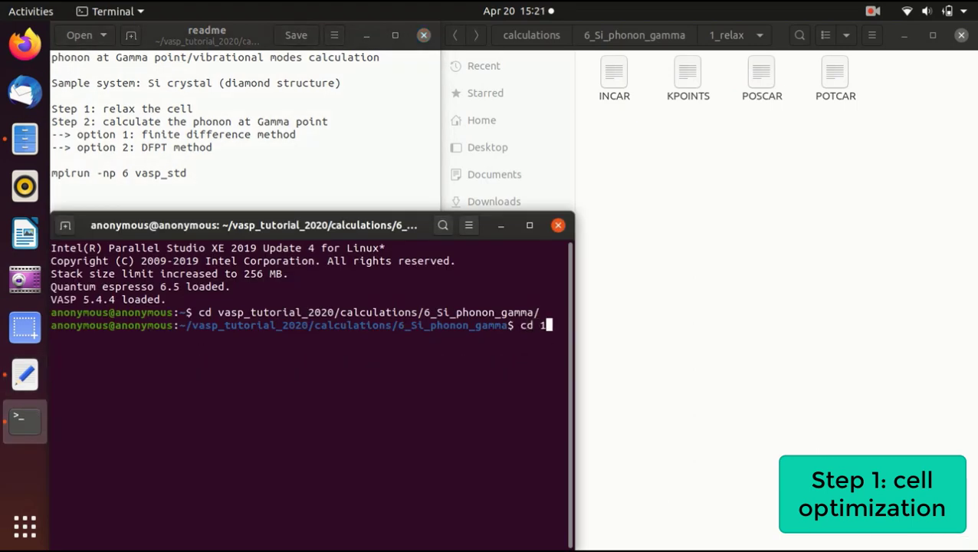
{"action": "key", "text": "Tab"}
{"action": "key", "text": "Return"}
Run the relaxation with mpirun -np 6 vasp_std and open the resulting CONTCAR.
{"action": "type", "text": "mpirun -np 6 vasp_std"}
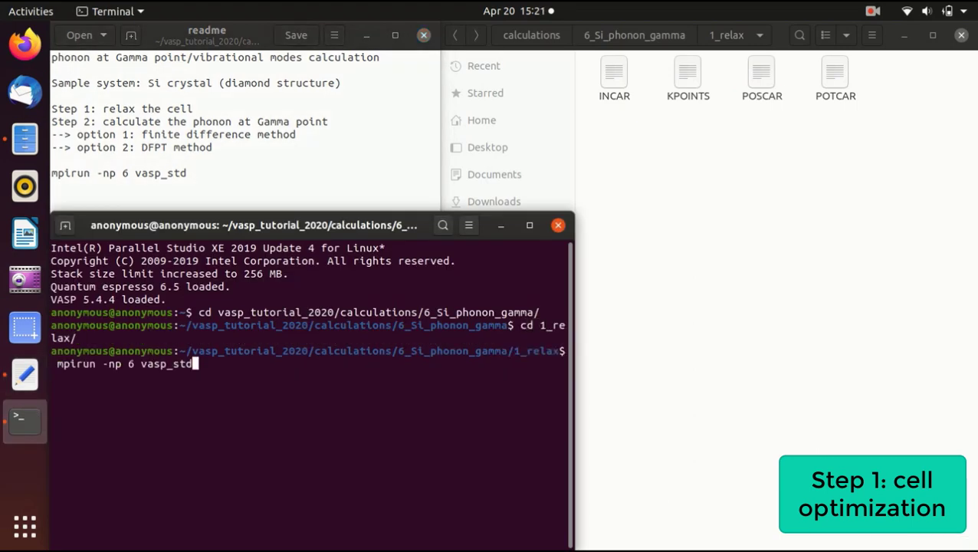
{"action": "key", "text": "Return"}
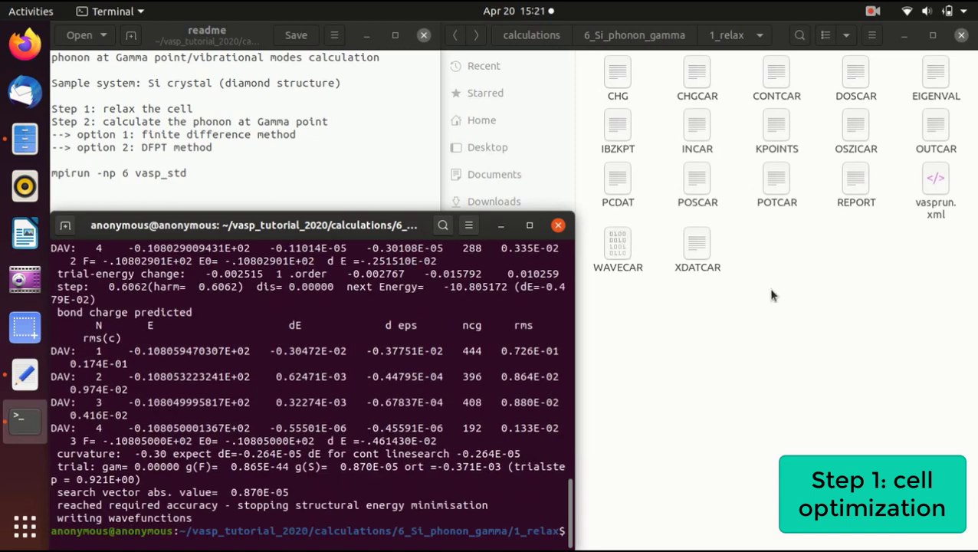
{"action": "left_click", "coordinate": [691, 261]}
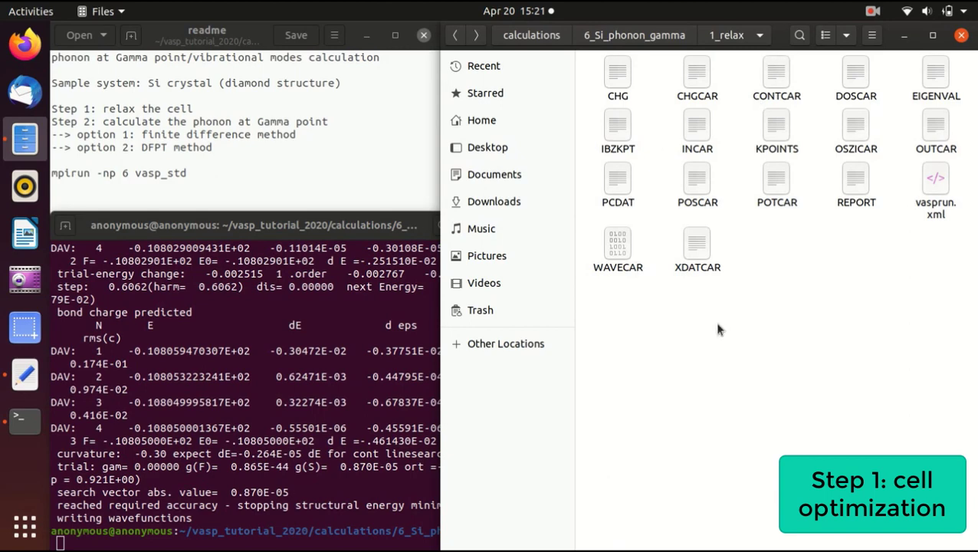
{"action": "double_click", "coordinate": [769, 70]}
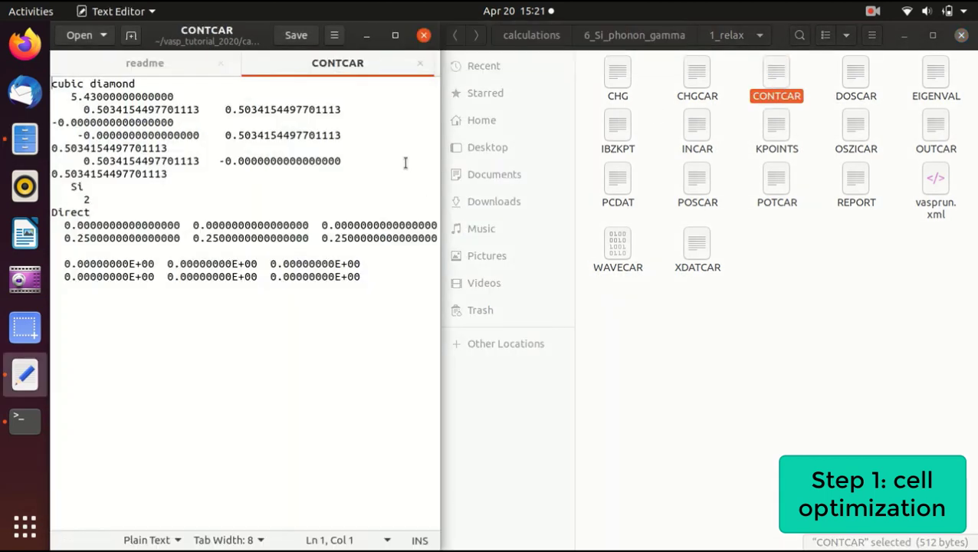
Copy the relaxed CONTCAR into the 2_scf_1_finite_diff folder.
{"action": "left_click", "coordinate": [419, 64]}
{"action": "left_click", "coordinate": [792, 273]}
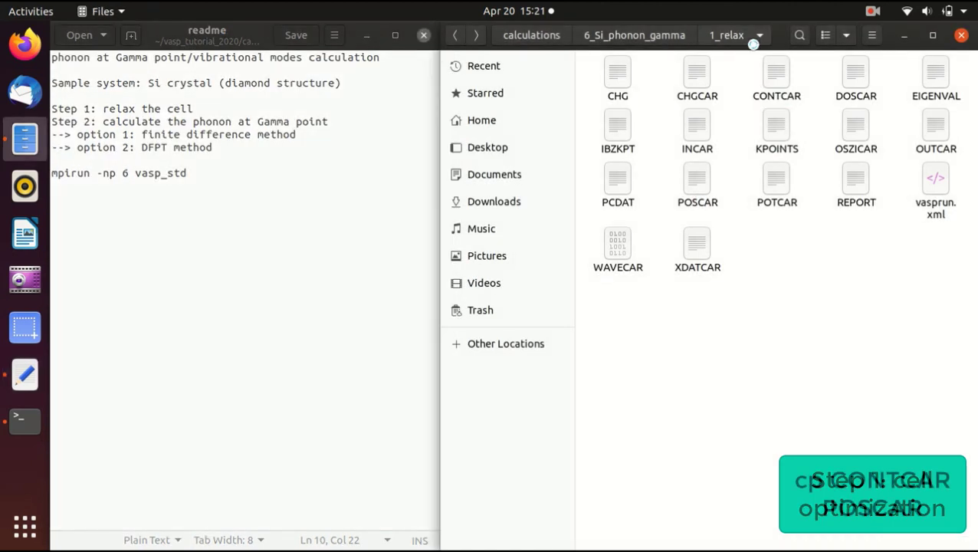
{"action": "left_click", "coordinate": [776, 71]}
{"action": "left_click", "coordinate": [644, 33]}
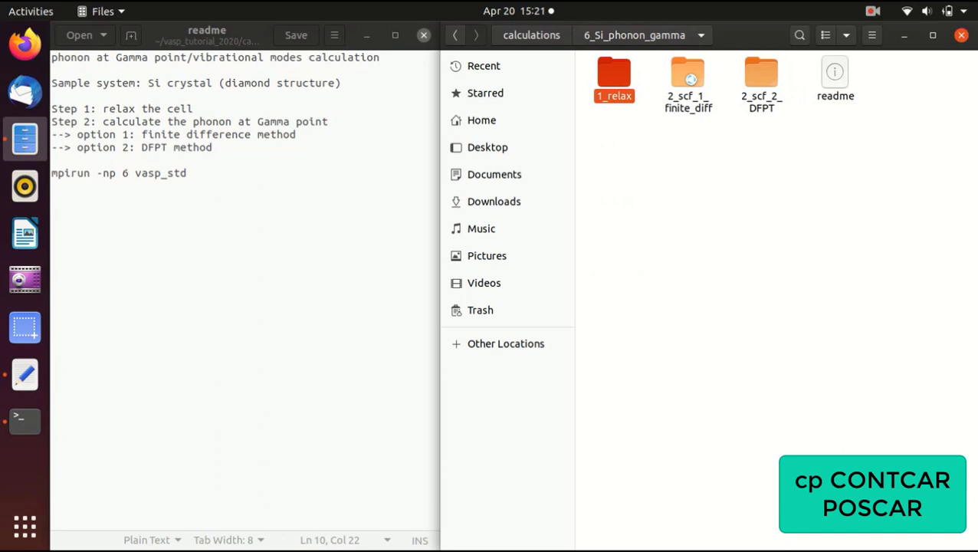
{"action": "left_click", "coordinate": [681, 82]}
{"action": "double_click", "coordinate": [681, 82]}
{"action": "key", "text": "ctrl+v"}
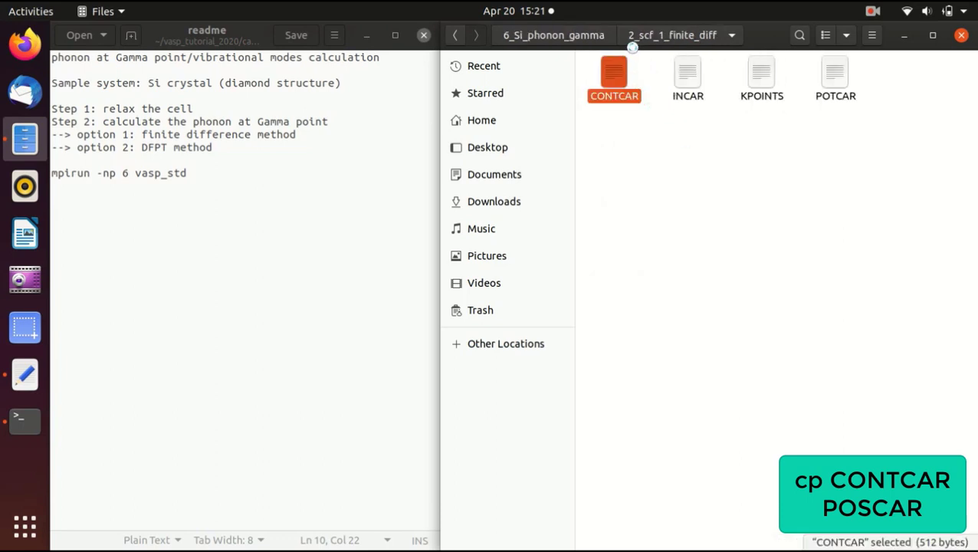
Rename the pasted CONTCAR to POSCAR.
{"action": "right_click", "coordinate": [613, 84]}
{"action": "left_click", "coordinate": [681, 225]}
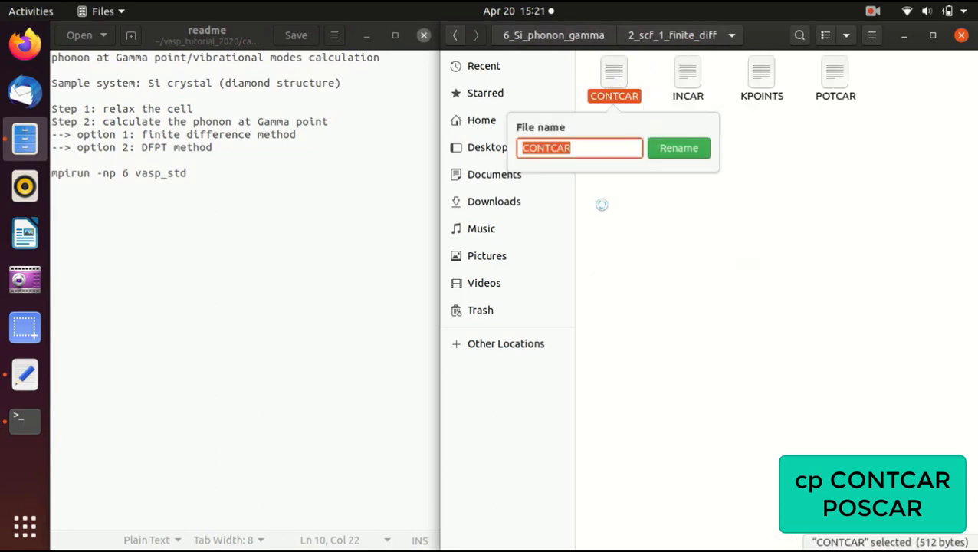
{"action": "left_click", "coordinate": [546, 145]}
{"action": "left_click_drag", "start_coordinate": [546, 147], "coordinate": [522, 147]}
{"action": "left_click", "coordinate": [536, 147]}
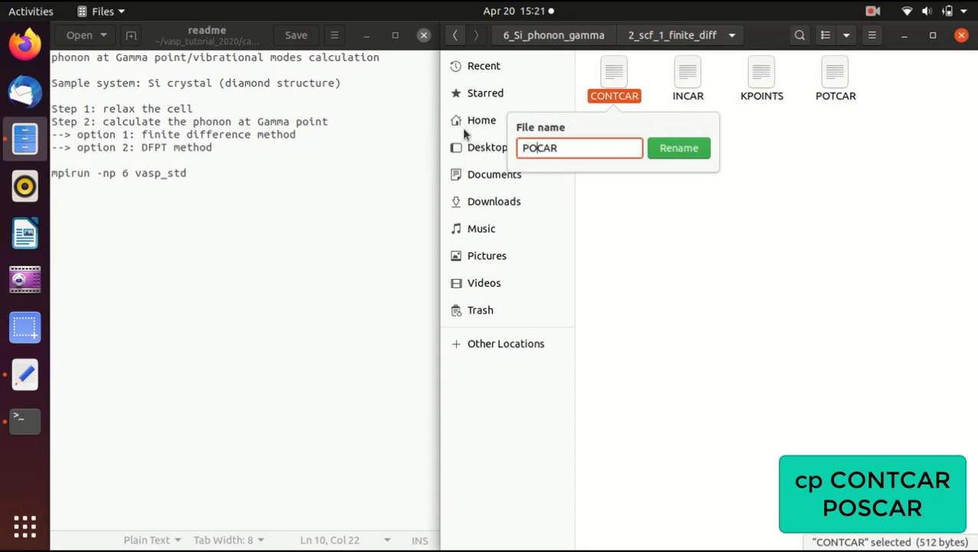
{"action": "type", "text": "S"}
{"action": "key", "text": "Return"}
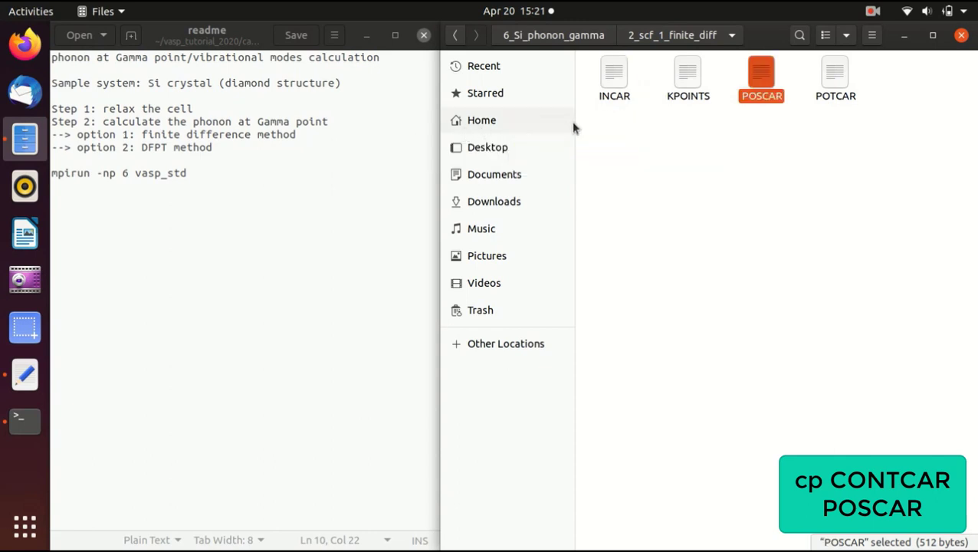
Look inside the 2_scf_2_DFPT folder, then return to 6_Si_phonon_gamma.
{"action": "left_click", "coordinate": [584, 36]}
{"action": "left_click", "coordinate": [761, 76]}
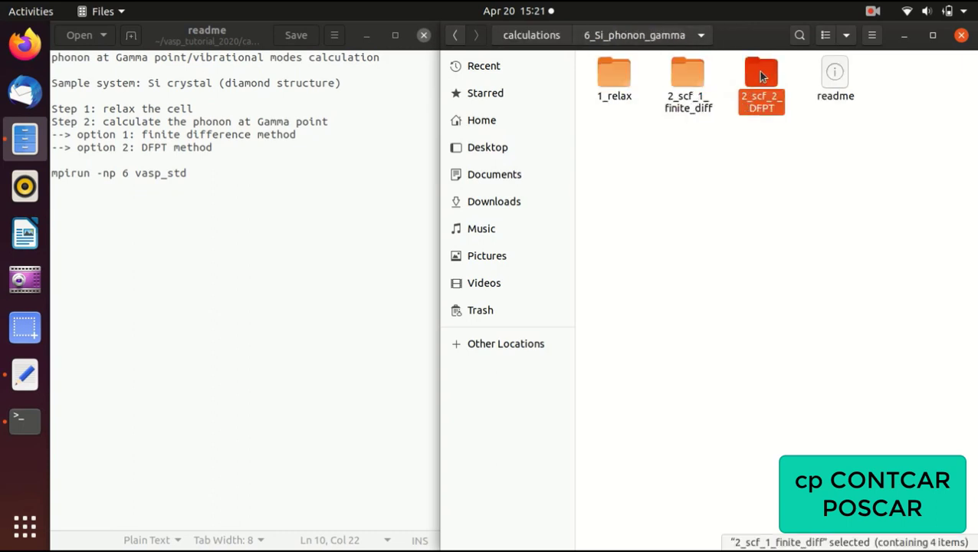
{"action": "double_click", "coordinate": [760, 75]}
{"action": "left_click", "coordinate": [568, 38]}
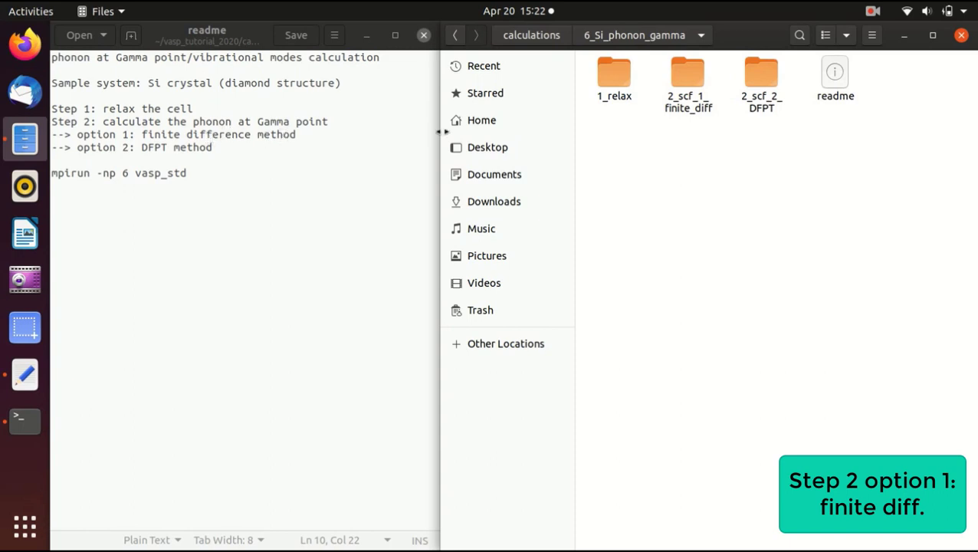
Open 2_scf_1_finite_diff, check its new POSCAR and confirm the KPOINTS 6 6 6 grid.
{"action": "double_click", "coordinate": [687, 76]}
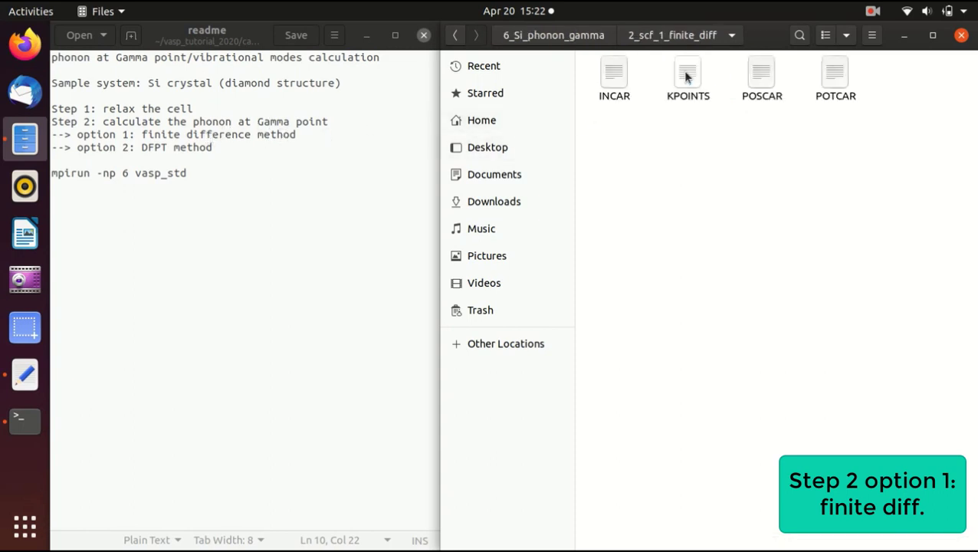
{"action": "left_click", "coordinate": [831, 77]}
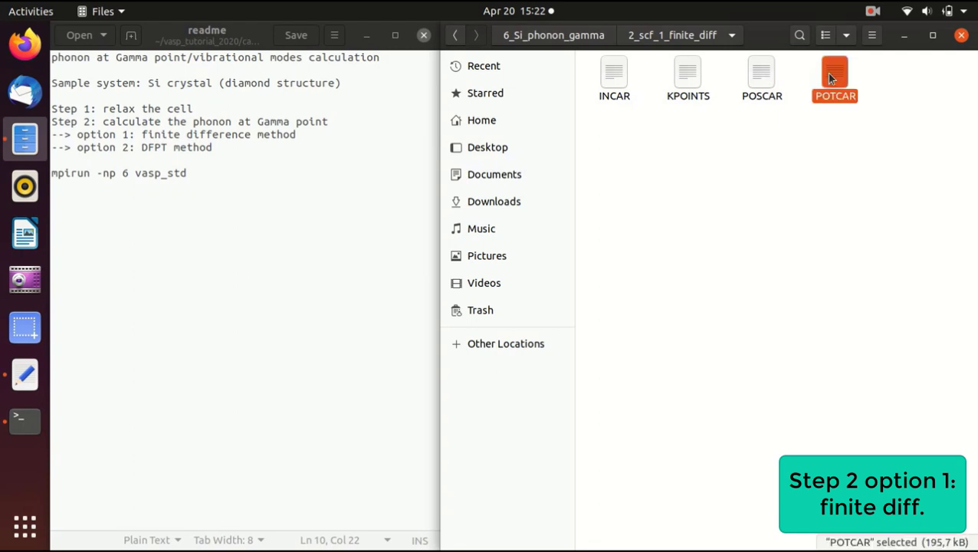
{"action": "left_click", "coordinate": [763, 88]}
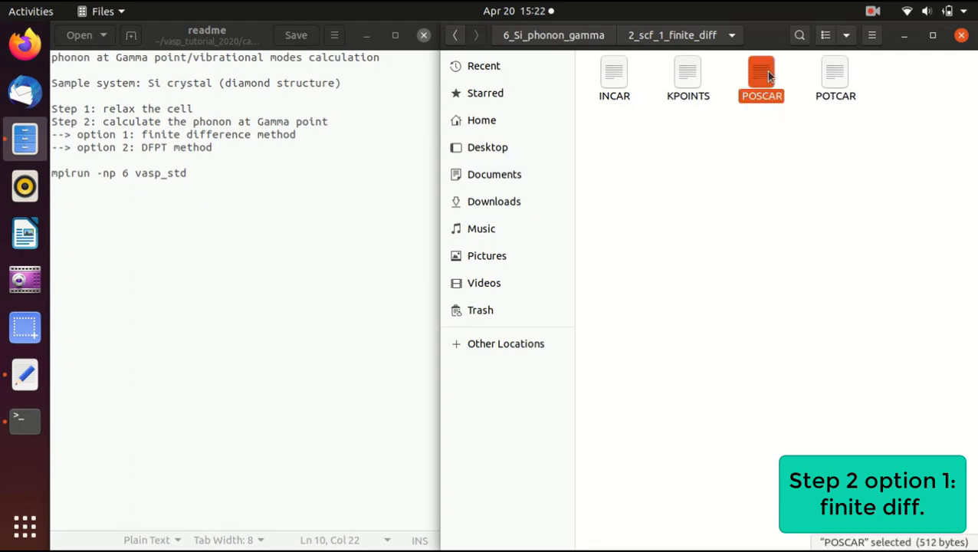
{"action": "double_click", "coordinate": [687, 74]}
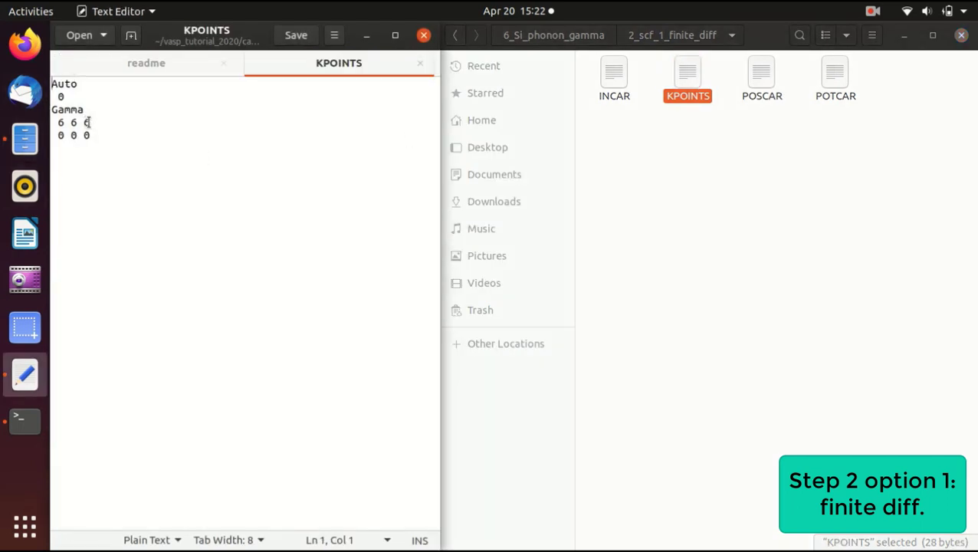
{"action": "left_click_drag", "start_coordinate": [87, 122], "coordinate": [56, 121]}
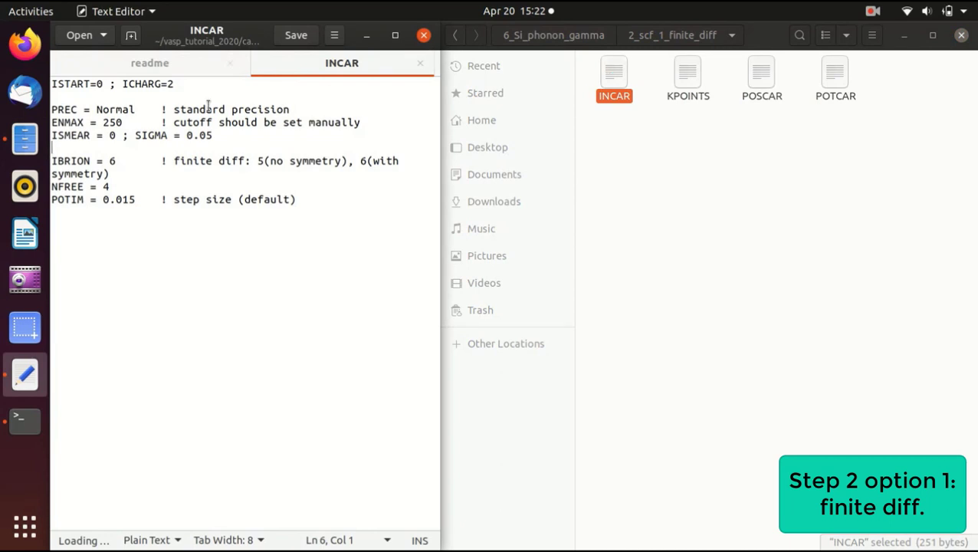
Inspect the finite-difference INCAR: PREC, ENMAX 250, IBRION = 6, NFREE = 4, POTIM = 0.015.
{"action": "key", "text": "shift+Home"}
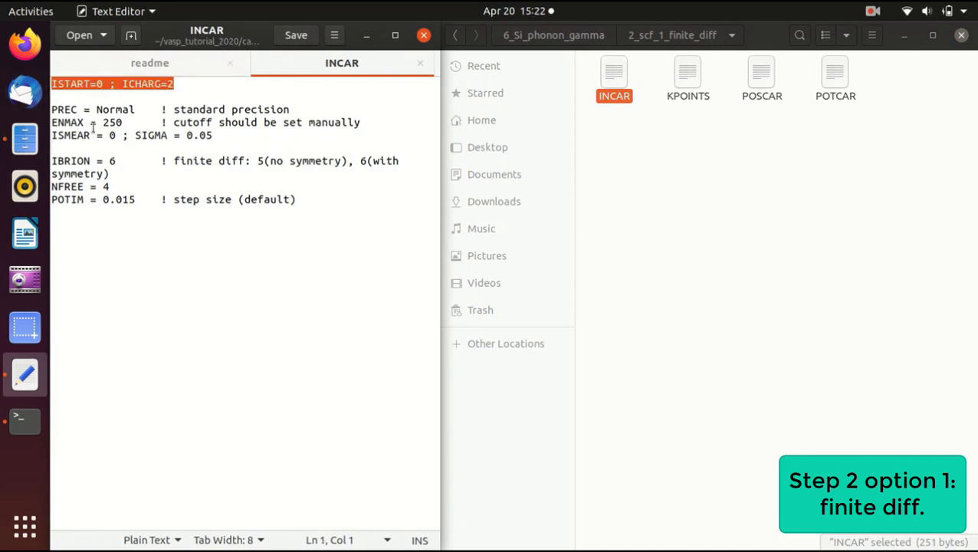
{"action": "left_click_drag", "start_coordinate": [213, 136], "coordinate": [47, 107]}
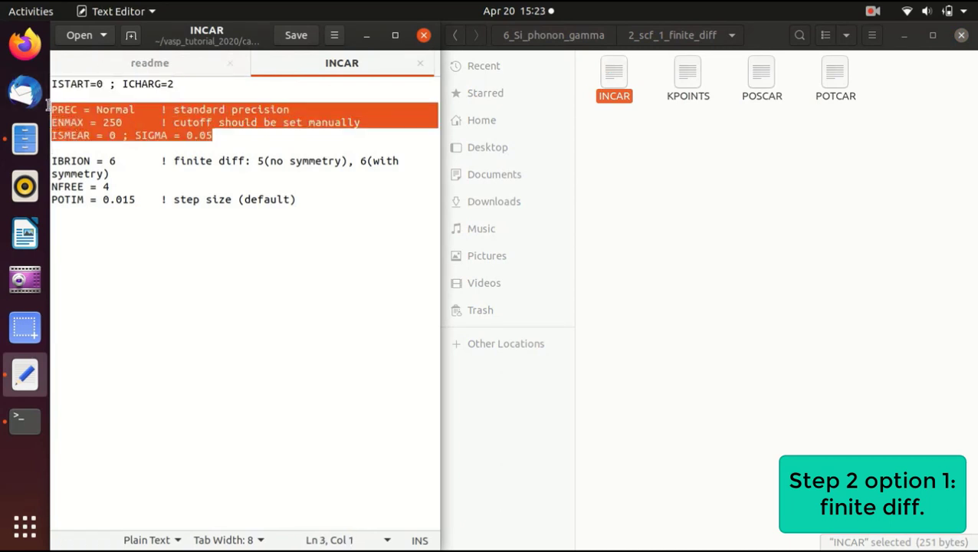
{"action": "left_click", "coordinate": [112, 162]}
{"action": "left_click_drag", "start_coordinate": [117, 162], "coordinate": [110, 162]}
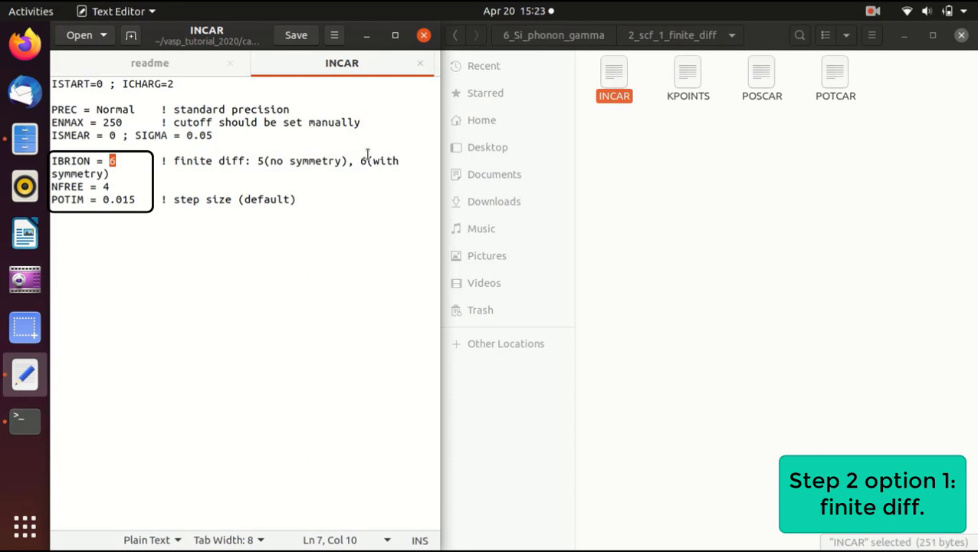
{"action": "left_click", "coordinate": [260, 161]}
{"action": "left_click", "coordinate": [114, 161]}
{"action": "left_click_drag", "start_coordinate": [111, 189], "coordinate": [102, 189]}
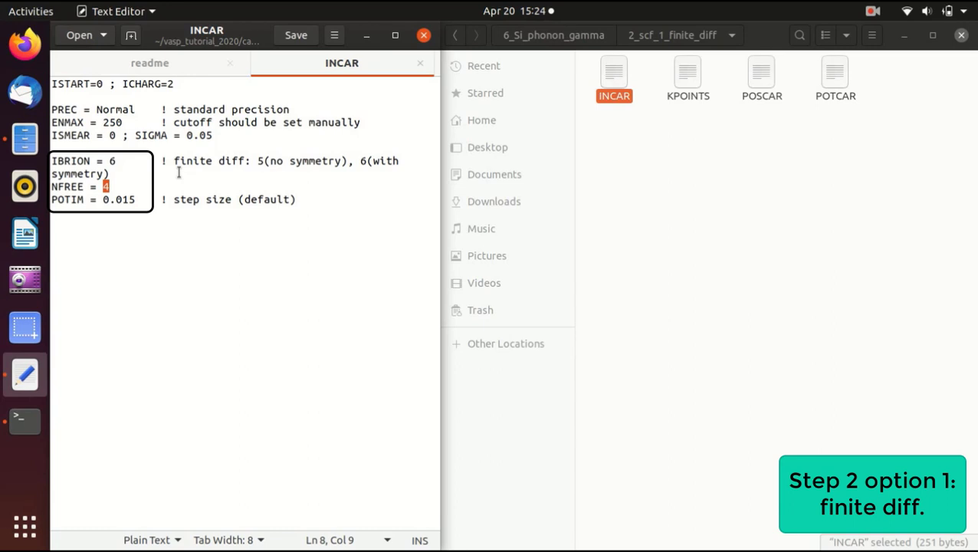
{"action": "left_click_drag", "start_coordinate": [104, 200], "coordinate": [140, 200]}
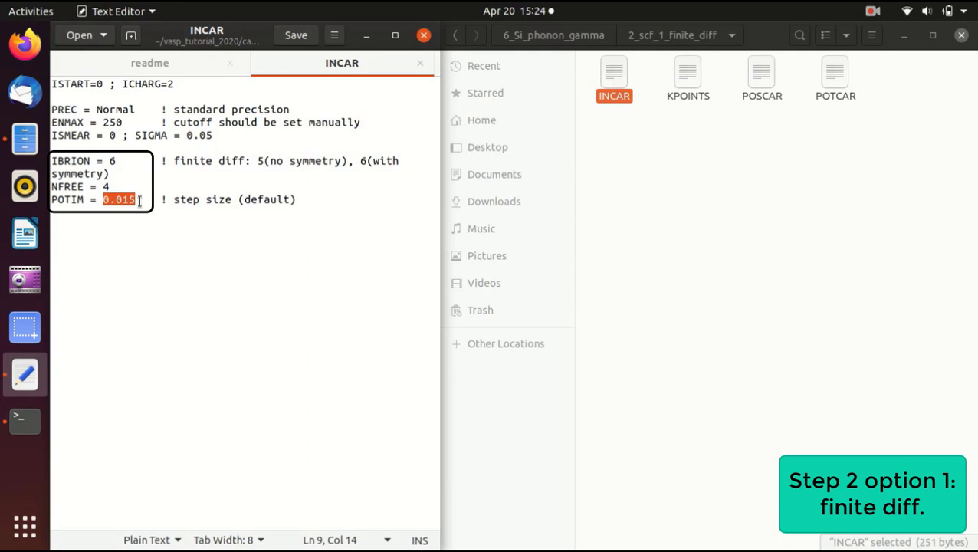
{"action": "left_click", "coordinate": [187, 200]}
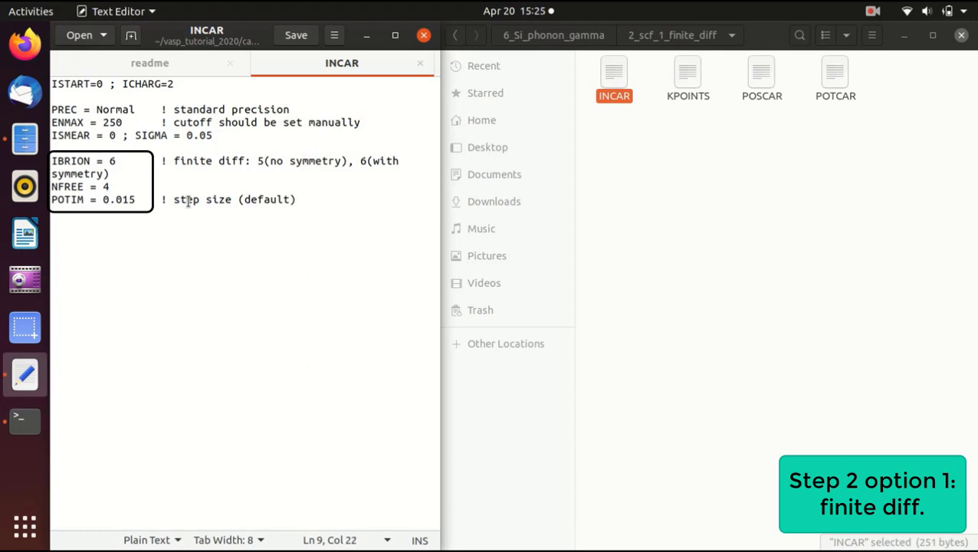
Close INCAR and change into ../2_scf_1_finite_diff in Terminal.
{"action": "left_click", "coordinate": [420, 63]}
{"action": "left_click", "coordinate": [25, 418]}
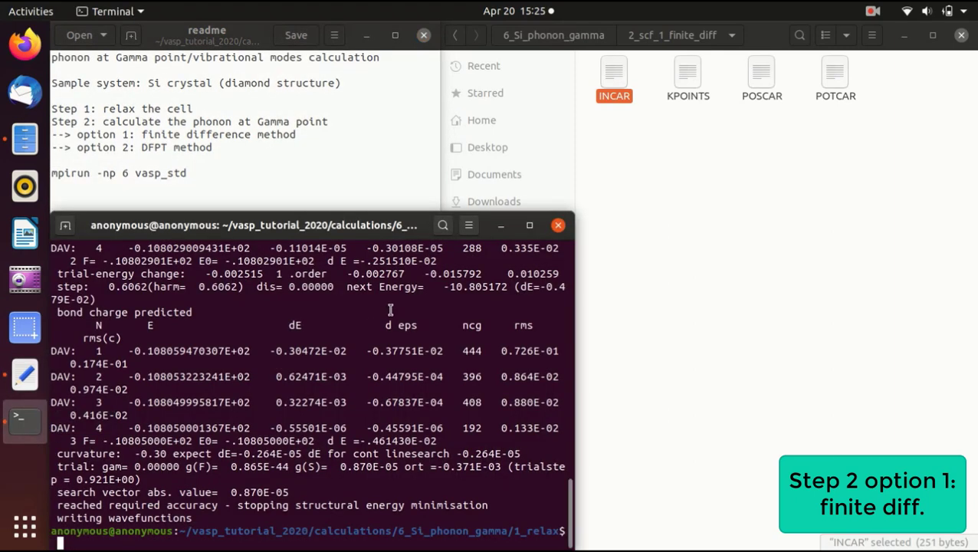
{"action": "type", "text": "cd ../2"}
{"action": "key", "text": "Tab"}
{"action": "type", "text": "1"}
{"action": "key", "text": "Tab"}
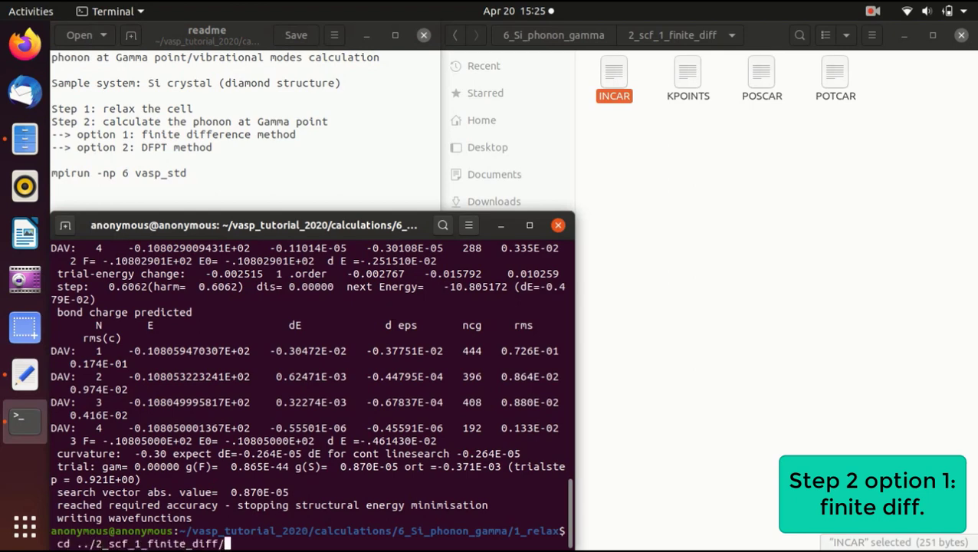
{"action": "key", "text": "Return"}
Rerun mpirun -np 6 vasp_std and open the finite-difference OUTCAR.
{"action": "type", "text": "mpirun -np 6 vasp_std"}
{"action": "key", "text": "Return"}
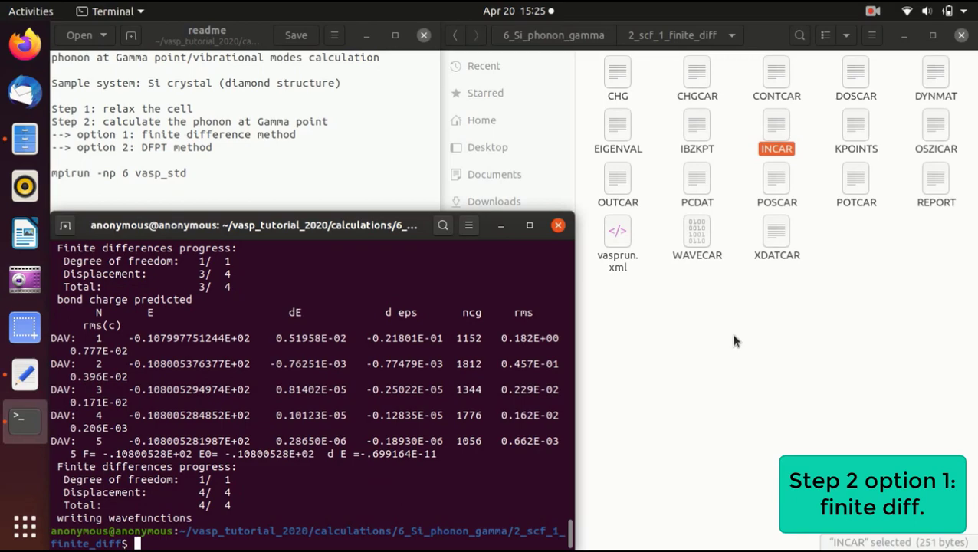
{"action": "double_click", "coordinate": [618, 180]}
Find the Gamma-point frequencies in OUTCAR and copy the 15.136199 THz value.
{"action": "left_click", "coordinate": [395, 35]}
{"action": "scroll", "coordinate": [352, 306], "scroll_direction": "down", "scroll_amount": 20}
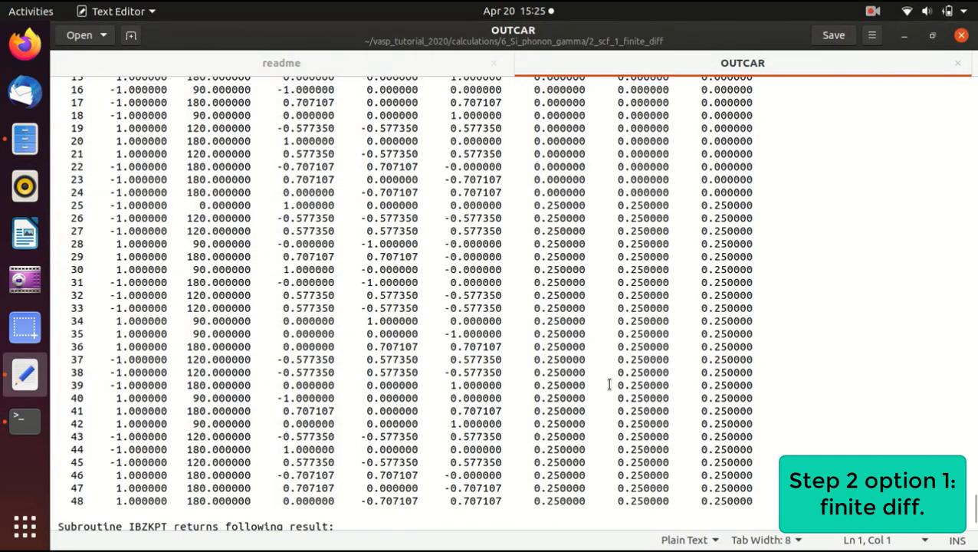
{"action": "scroll", "coordinate": [352, 362], "scroll_direction": "up", "scroll_amount": 12}
{"action": "scroll", "coordinate": [352, 362], "scroll_direction": "down", "scroll_amount": 15}
{"action": "scroll", "coordinate": [351, 362], "scroll_direction": "up", "scroll_amount": 5}
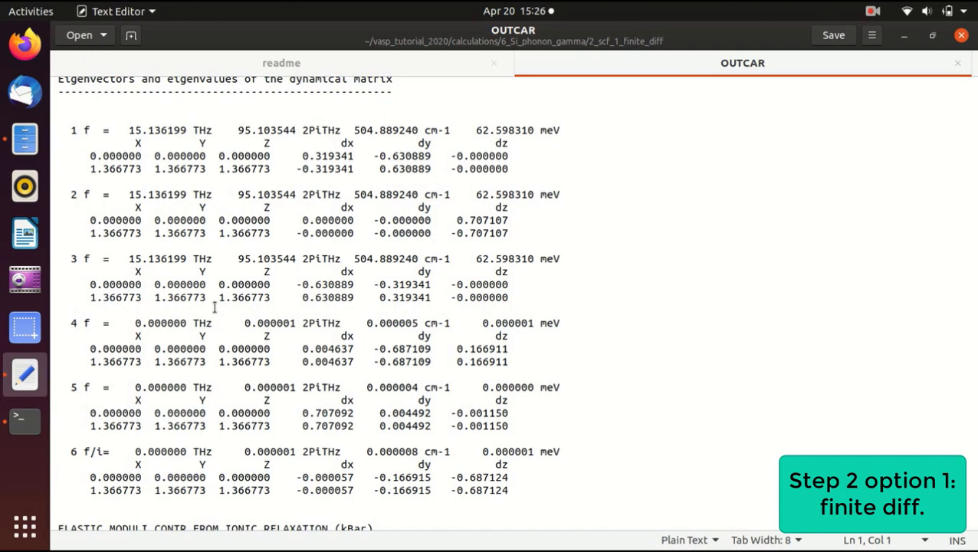
{"action": "key", "text": "ctrl+g"}
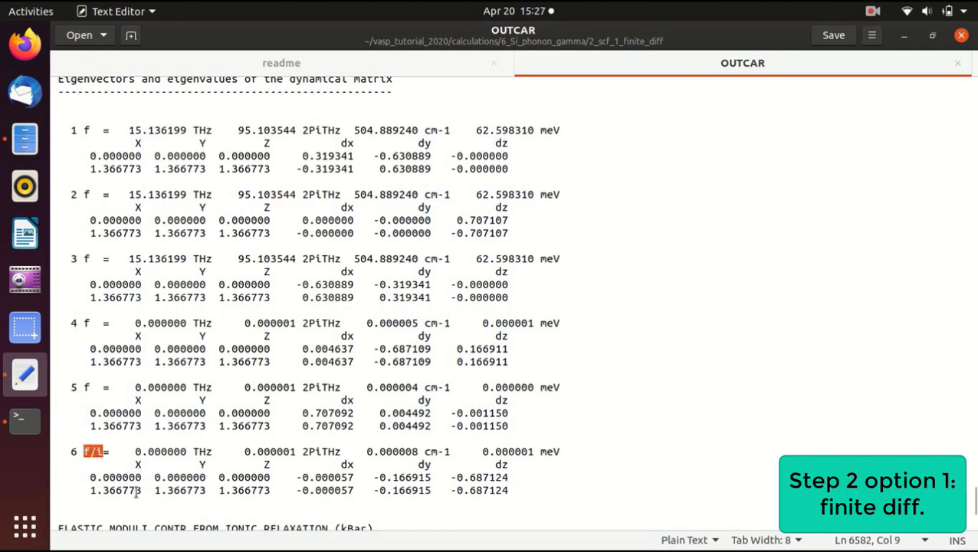
{"action": "left_click_drag", "start_coordinate": [127, 194], "coordinate": [212, 194]}
{"action": "key", "text": "ctrl+c"}
Record 15.136199 THz and 0 THz on the readme's option 1 line and save.
{"action": "left_click", "coordinate": [957, 64]}
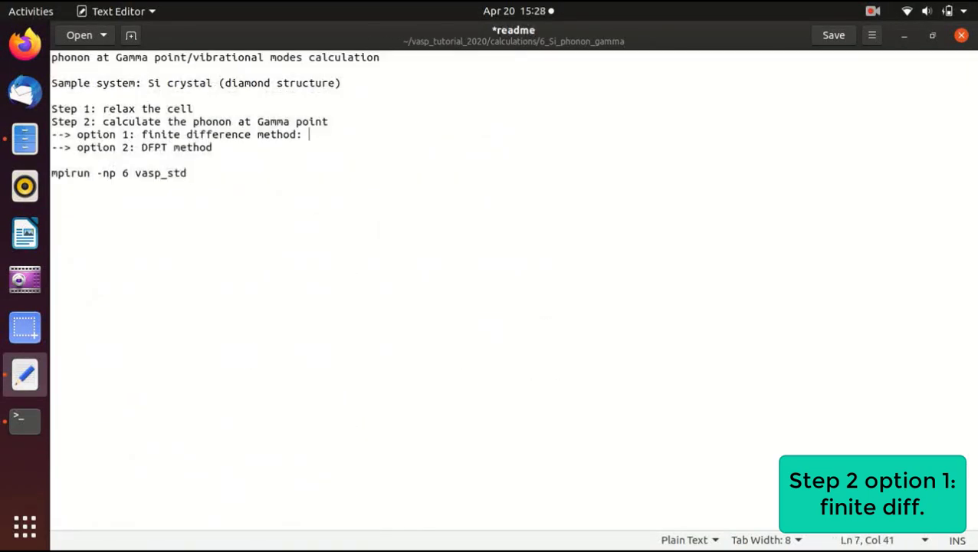
{"action": "key", "text": "ctrl+v"}
{"action": "type", "text": "0"}
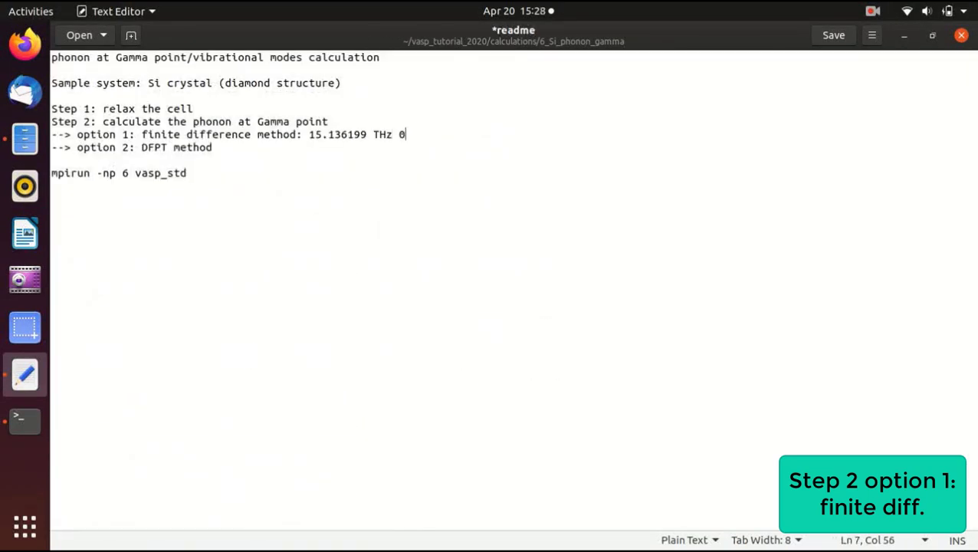
{"action": "type", "text": " THz"}
{"action": "key", "text": "ctrl+s"}
{"action": "key", "text": "super+Left"}
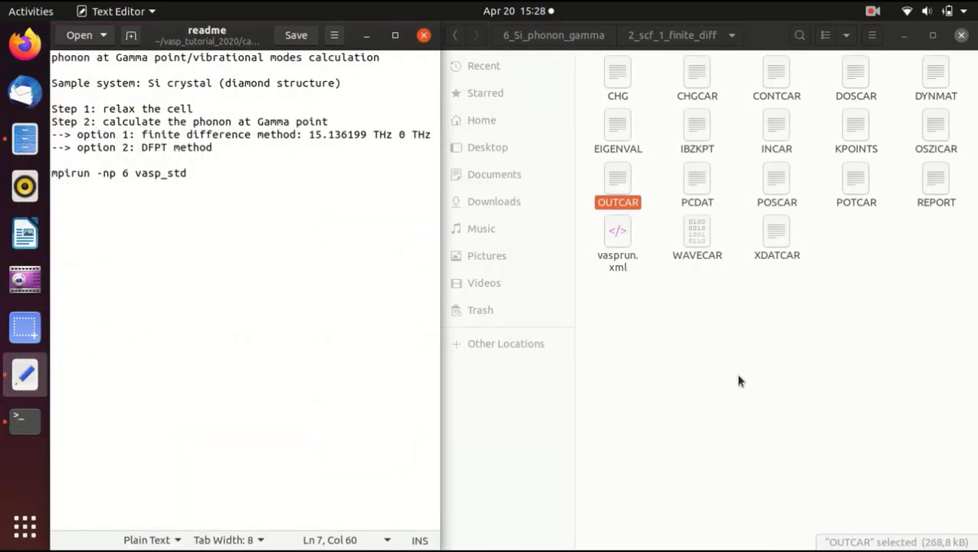
Open the INCAR in 2_scf_2_DFPT to confirm IBRION = 8.
{"action": "left_click", "coordinate": [579, 35]}
{"action": "double_click", "coordinate": [752, 79]}
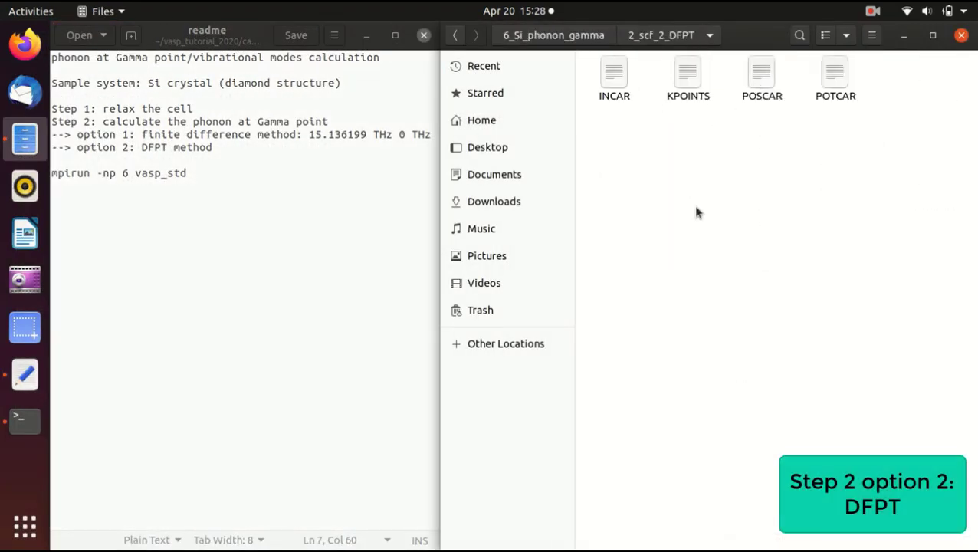
{"action": "left_click", "coordinate": [615, 75]}
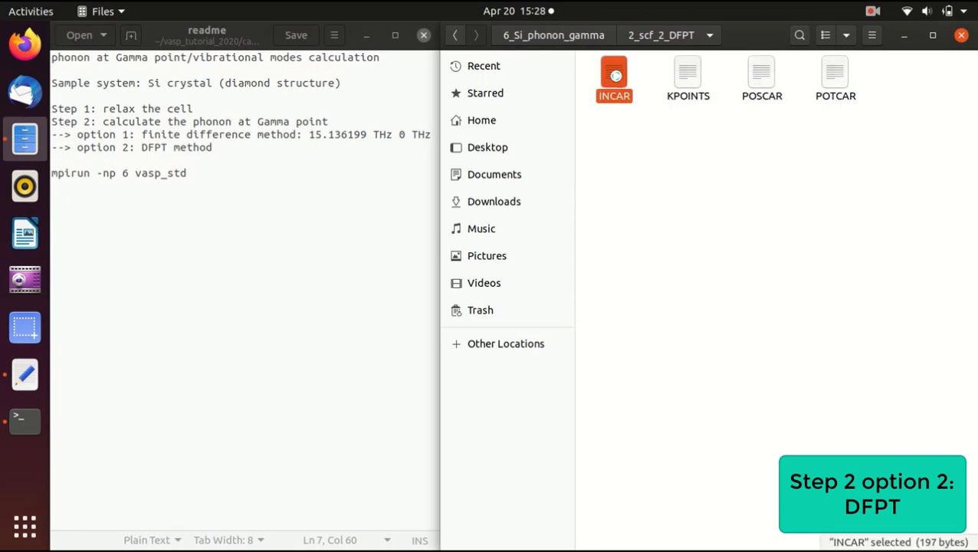
{"action": "double_click", "coordinate": [614, 74]}
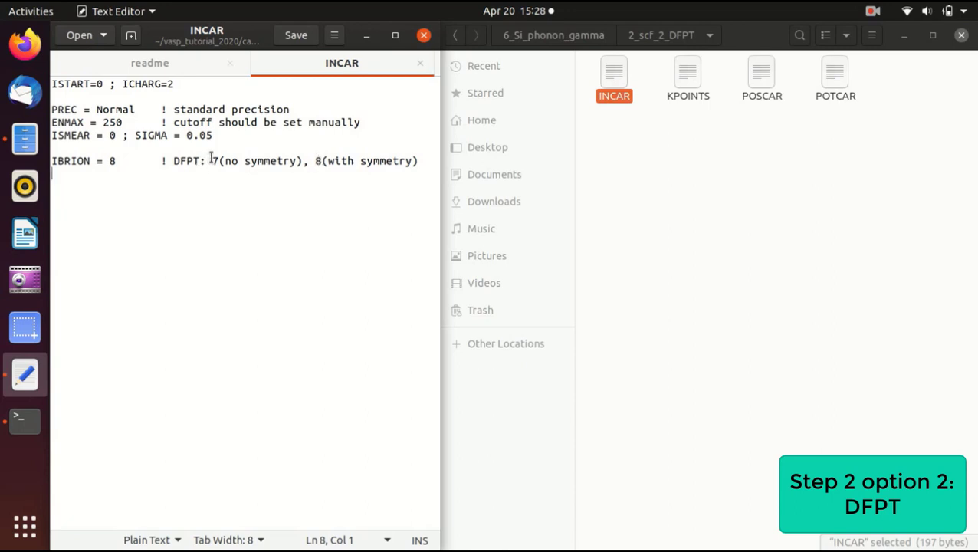
Run mpirun -np 6 vasp_std inside ../2_scf_2_DFPT for the DFPT calculation.
{"action": "left_click", "coordinate": [420, 63]}
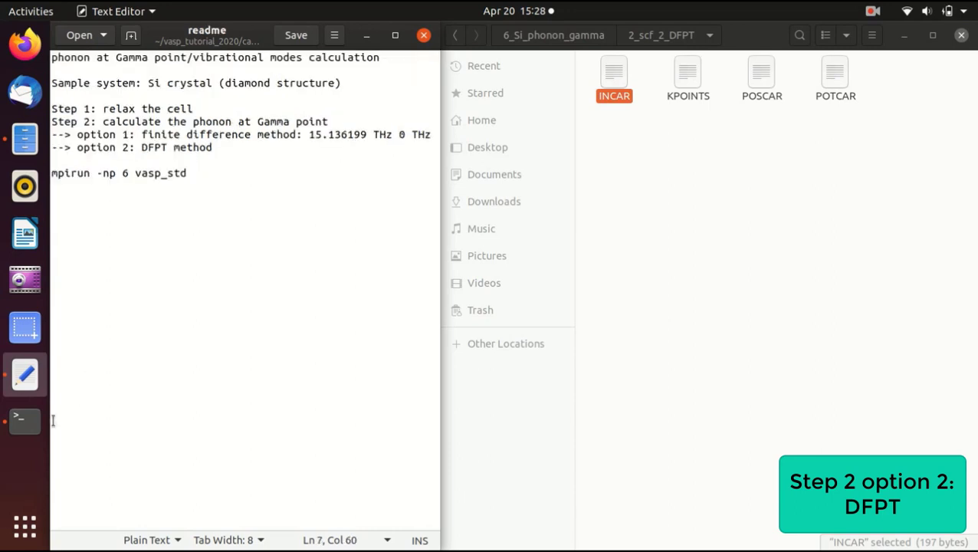
{"action": "left_click", "coordinate": [36, 419]}
{"action": "type", "text": "cd ../"}
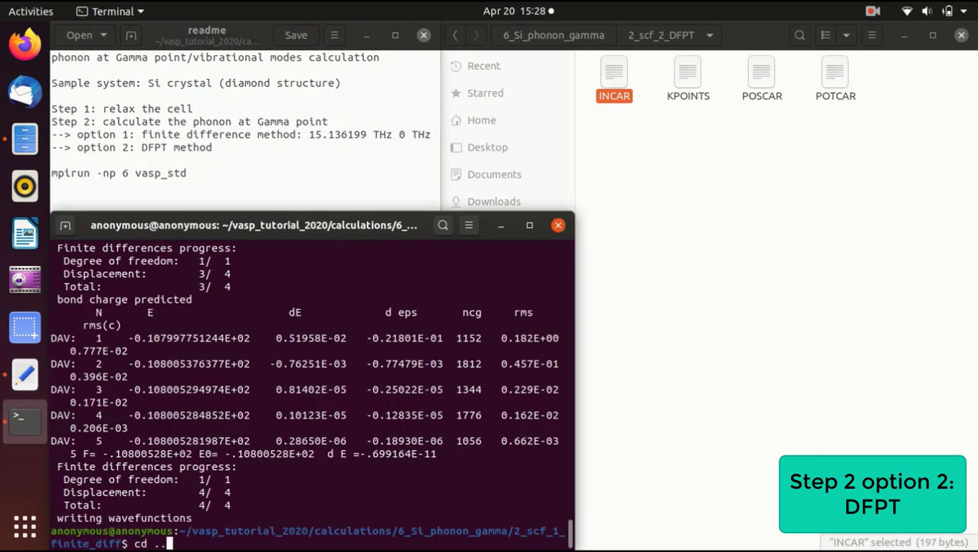
{"action": "type", "text": "2_scf_2_DFPT/"}
{"action": "key", "text": "Return"}
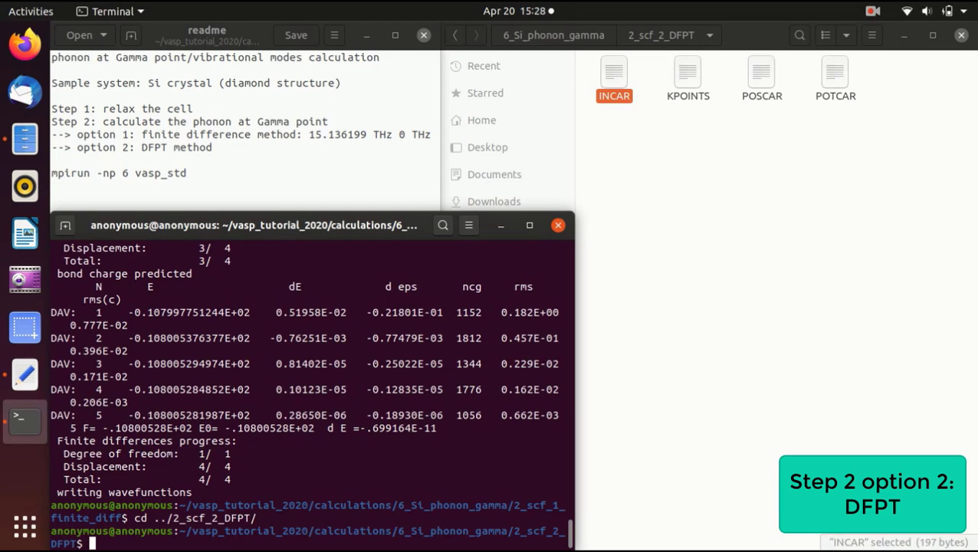
{"action": "type", "text": "mpirun -np 6 vasp_std"}
{"action": "key", "text": "Return"}
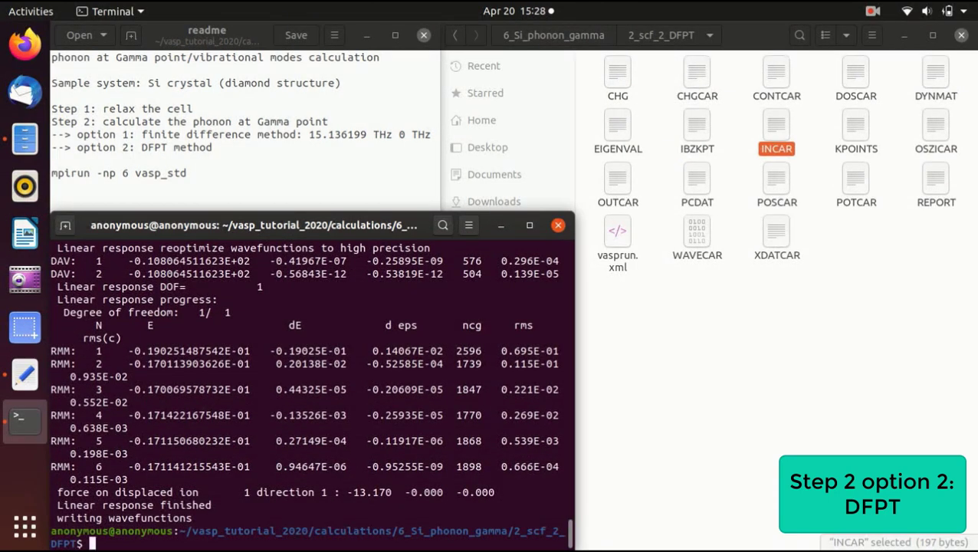
{"action": "left_click", "coordinate": [655, 310]}
Copy the 15.140087 THz optical frequency from the DFPT OUTCAR, then close the file.
{"action": "double_click", "coordinate": [618, 182]}
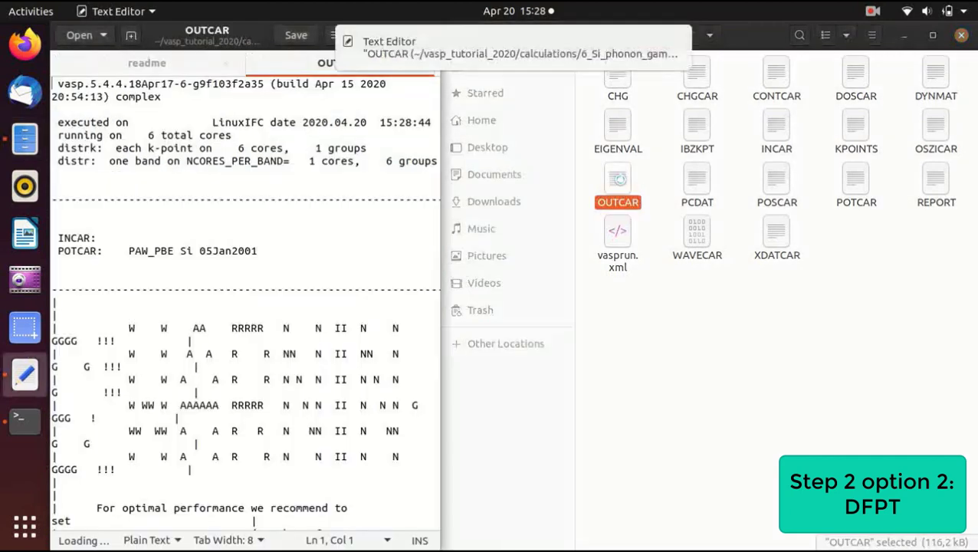
{"action": "left_click", "coordinate": [394, 36]}
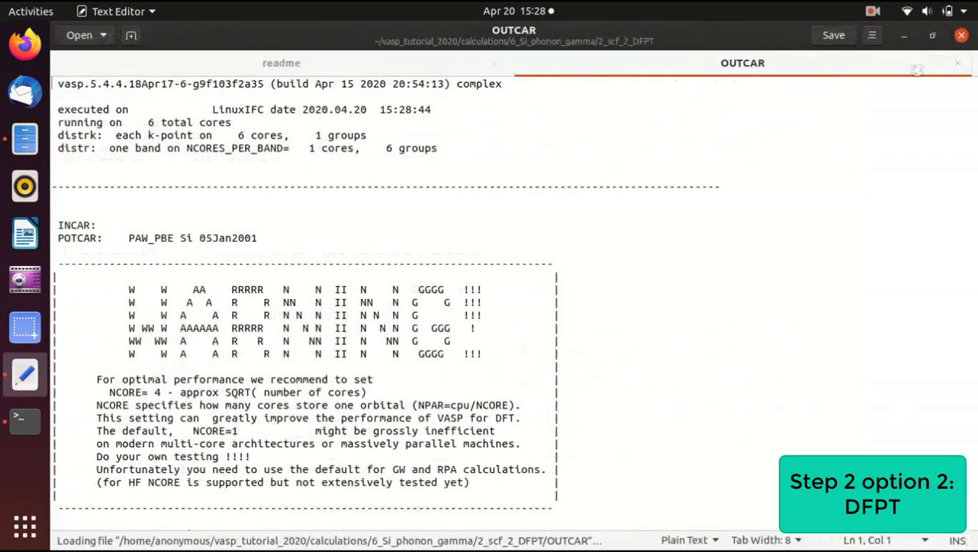
{"action": "scroll", "coordinate": [177, 165], "scroll_direction": "down", "scroll_amount": 20}
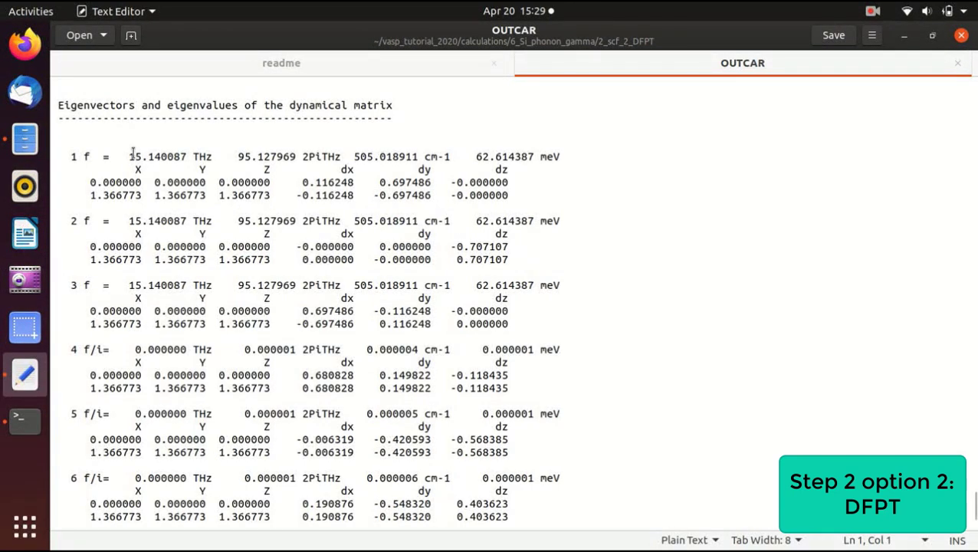
{"action": "left_click_drag", "start_coordinate": [129, 157], "coordinate": [218, 156]}
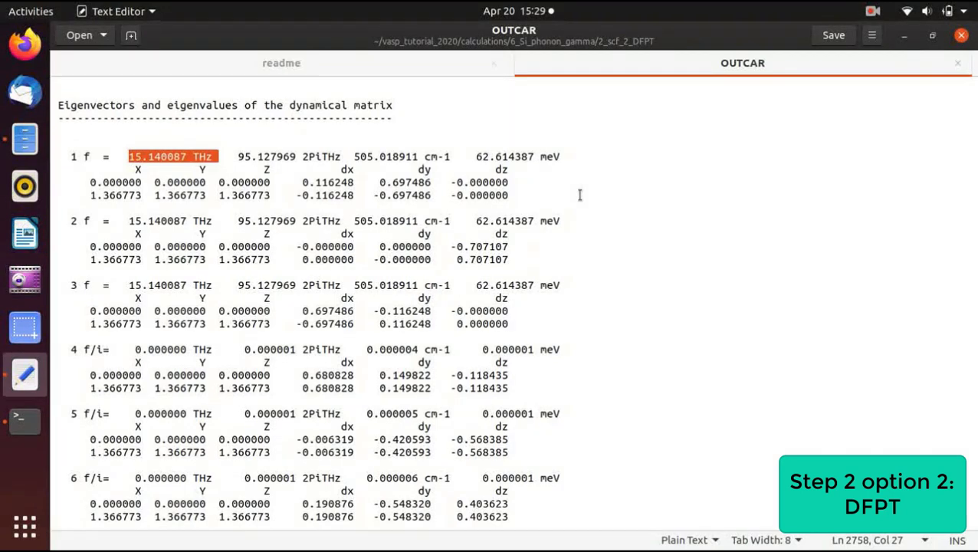
{"action": "left_click", "coordinate": [959, 64]}
Record 15.140087 THz and 0 THz after 'DFPT method:' on the readme's option 2 line.
{"action": "left_click", "coordinate": [257, 145]}
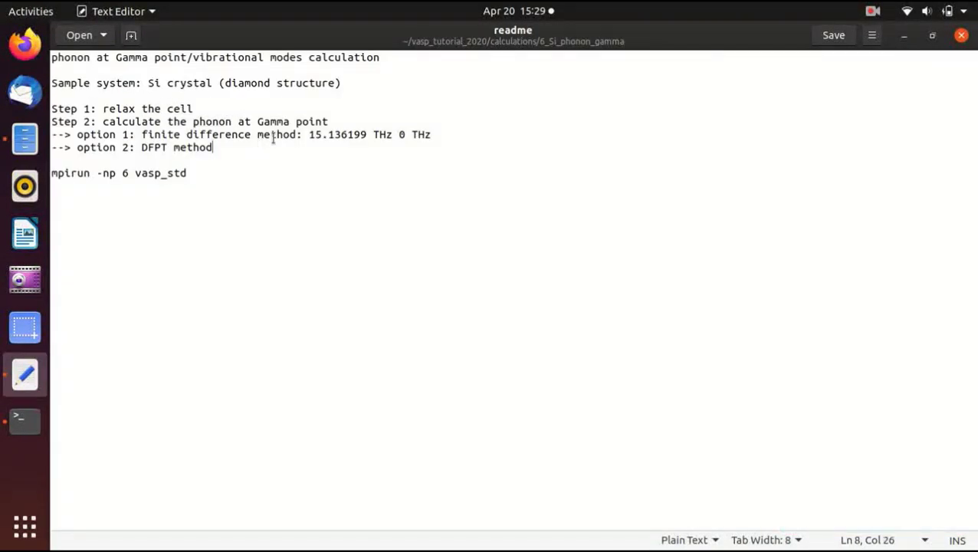
{"action": "type", "text": ":"}
{"action": "type", "text": "15.140087 THz"}
{"action": "type", "text": "0 "}
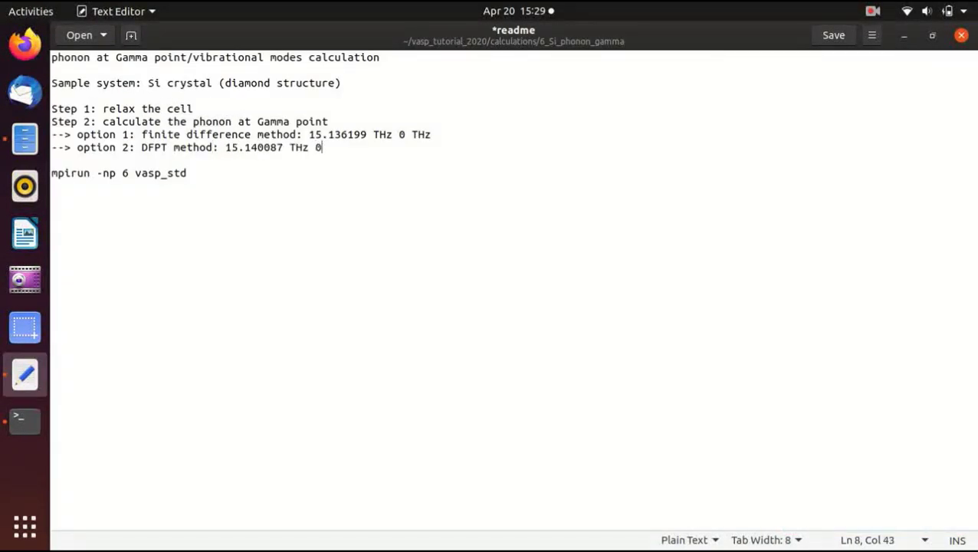
{"action": "type", "text": "THz"}
{"action": "left_click", "coordinate": [205, 159]}
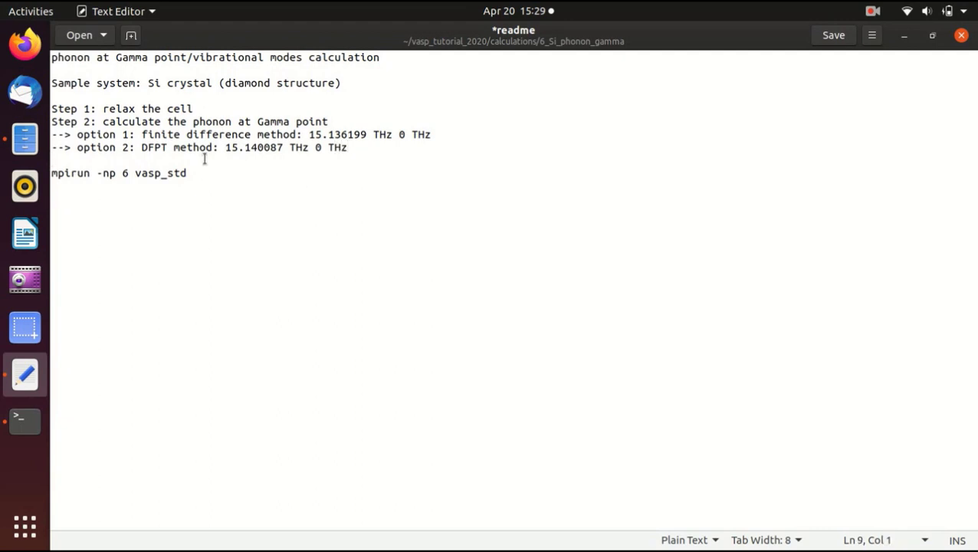